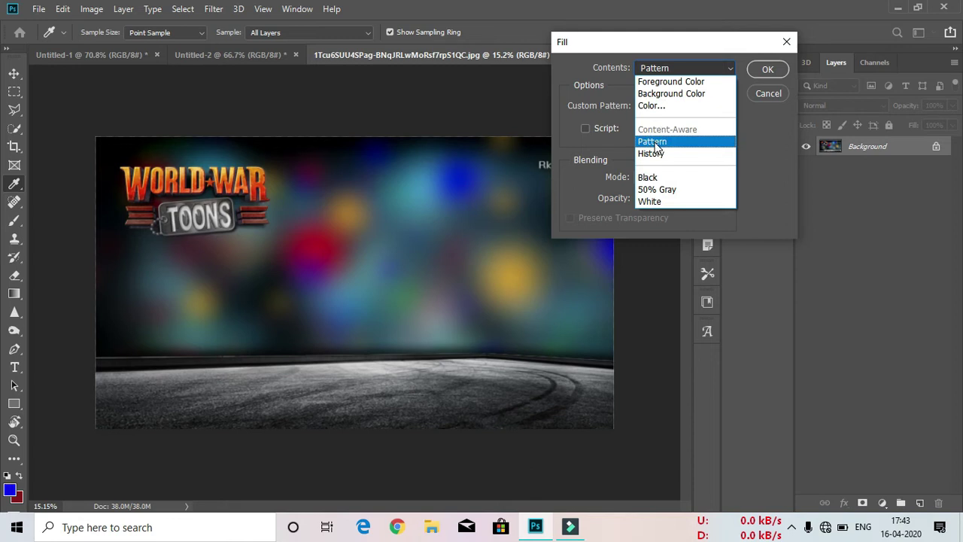
Step: Fill the background image with the concentric-squares custom pattern at Normal mode and 100% opacity, and inspect the result
{"action": "left_click", "coordinate": [655, 142]}
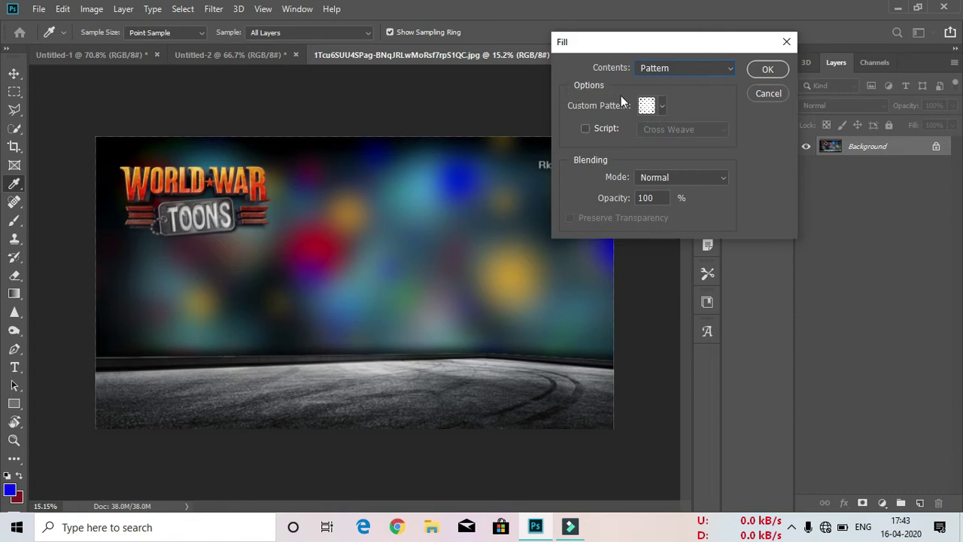
{"action": "left_click", "coordinate": [660, 105]}
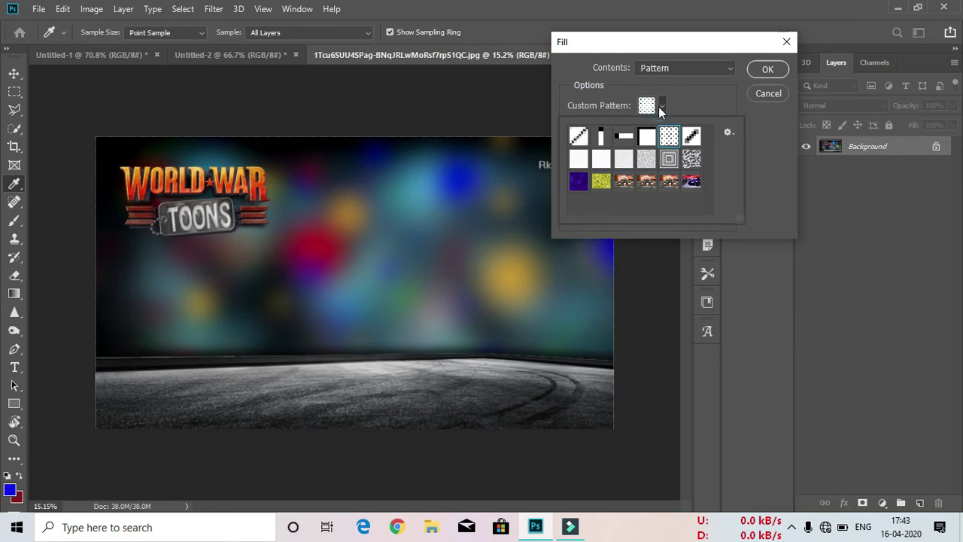
{"action": "left_click", "coordinate": [670, 161]}
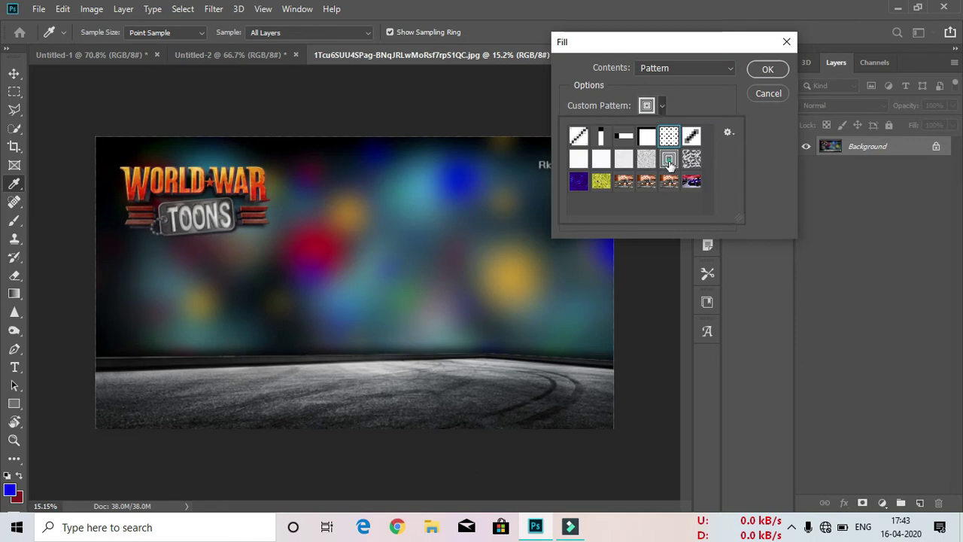
{"action": "left_click", "coordinate": [705, 90]}
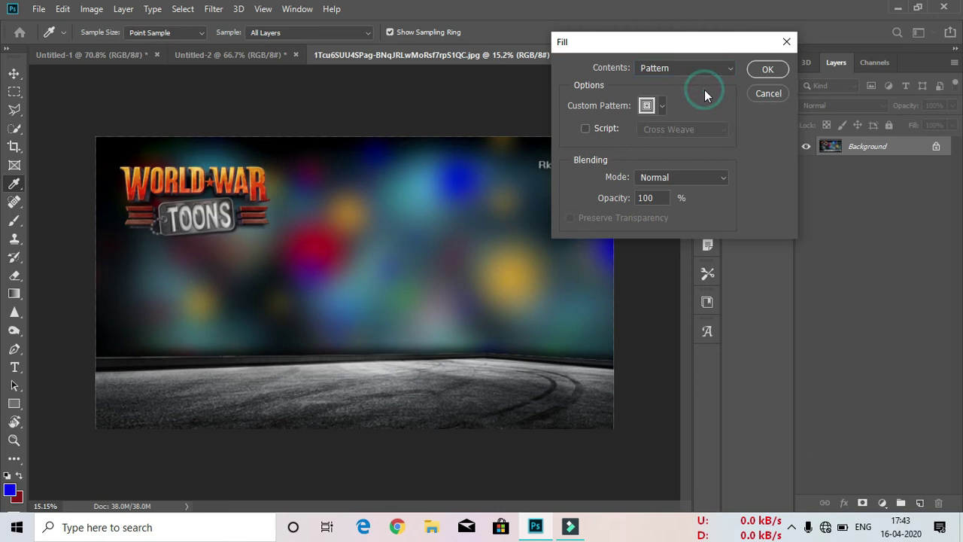
{"action": "left_click", "coordinate": [768, 69]}
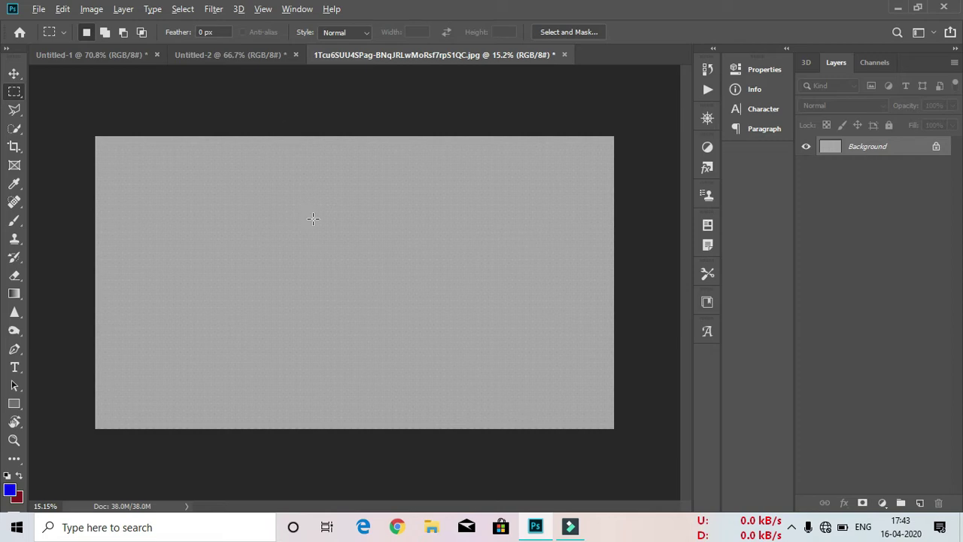
{"action": "scroll", "coordinate": [286, 235], "scroll_direction": "up", "scroll_amount": 5}
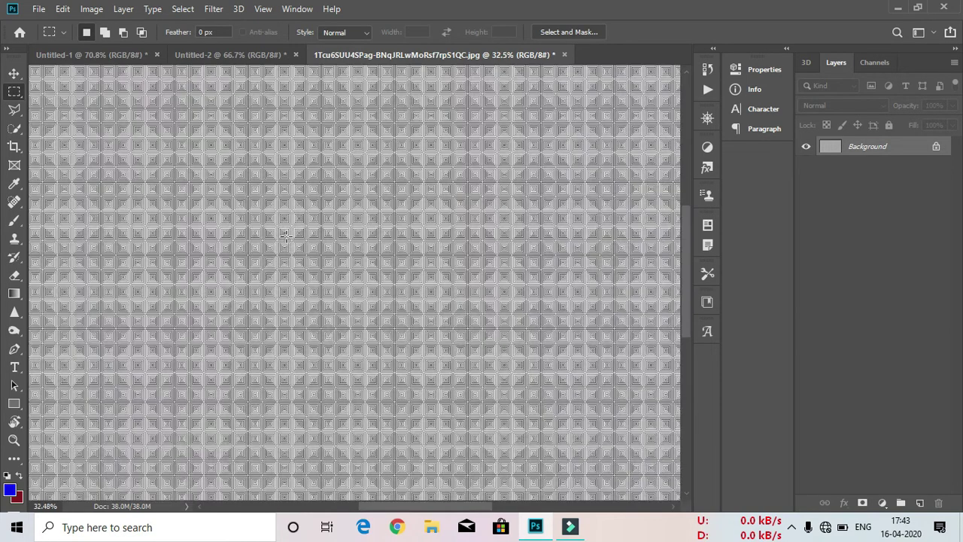
{"action": "scroll", "coordinate": [286, 236], "scroll_direction": "down", "scroll_amount": 5}
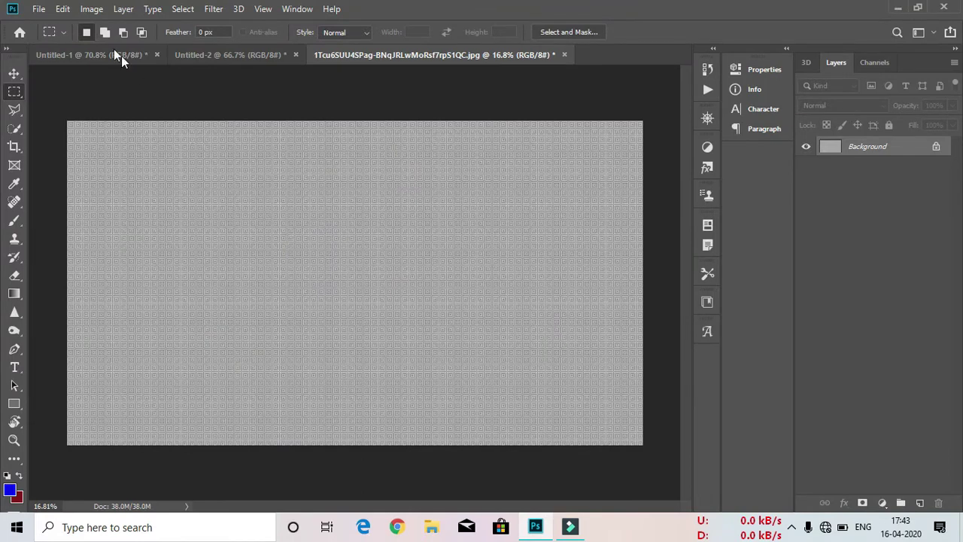
Step: In the Untitled-2 document, draw a large rectangular selection in the middle of the red canvas
{"action": "left_click", "coordinate": [62, 12]}
{"action": "left_click", "coordinate": [322, 160]}
{"action": "left_click", "coordinate": [234, 54]}
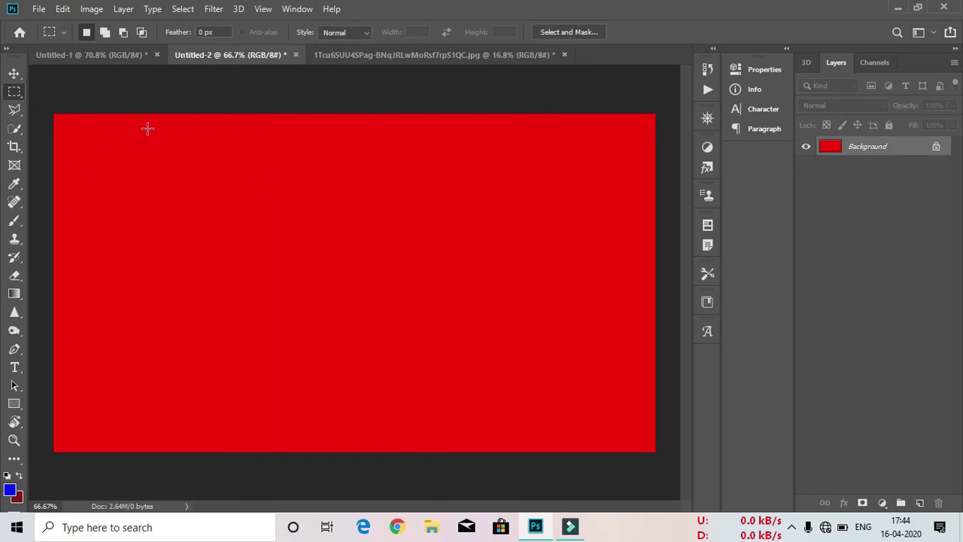
{"action": "left_click_drag", "start_coordinate": [185, 164], "coordinate": [561, 359]}
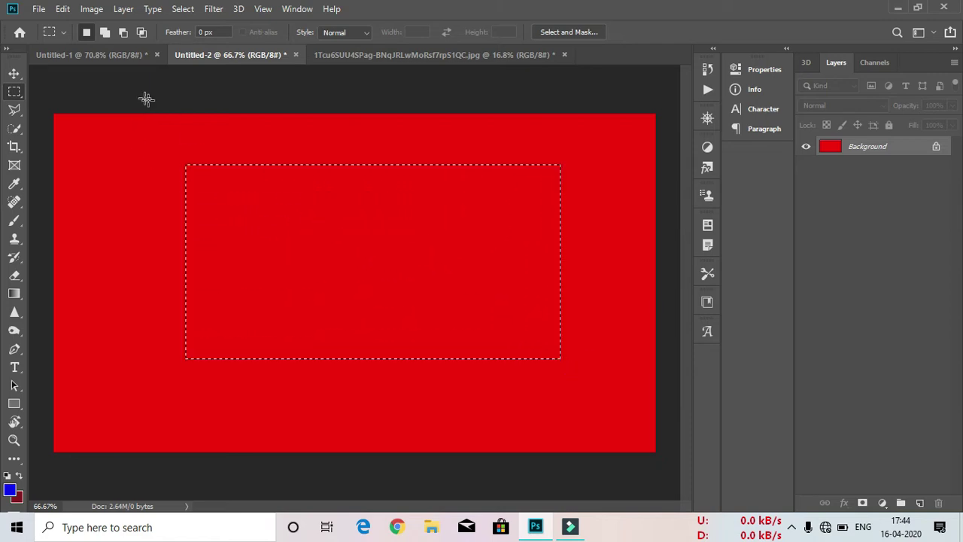
Step: Stroke the rectangular selection with a 10 px blue outline at Center location in Normal mode, and deselect it
{"action": "left_click", "coordinate": [63, 8]}
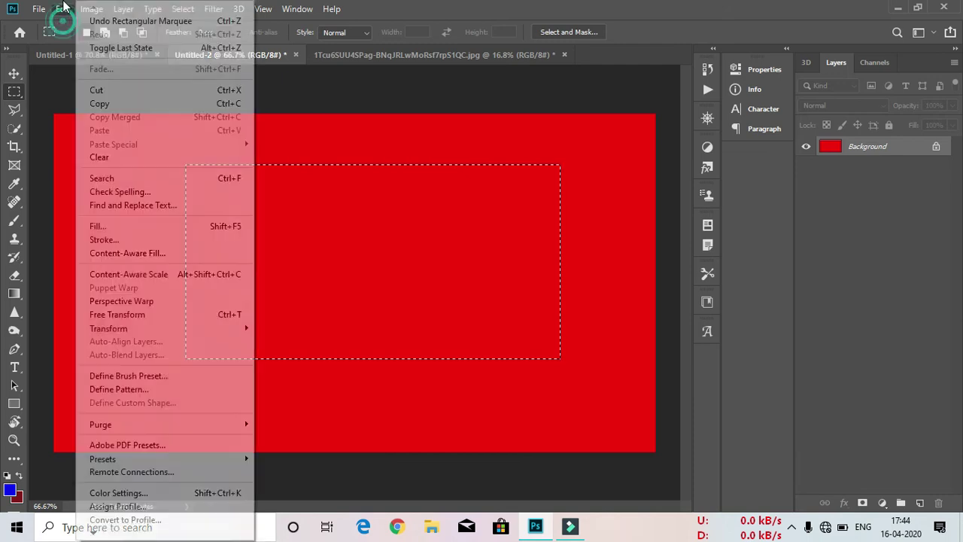
{"action": "left_click", "coordinate": [146, 240]}
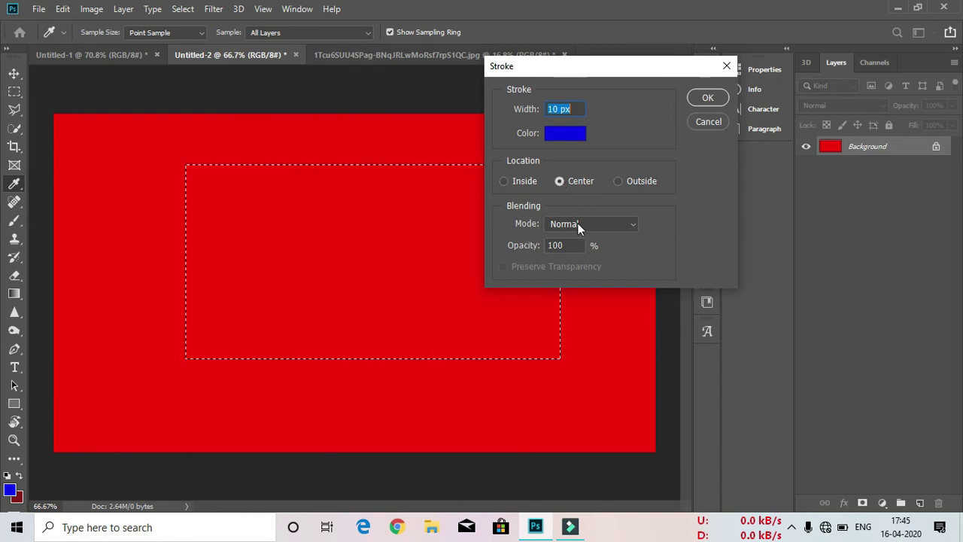
{"action": "left_click", "coordinate": [598, 224]}
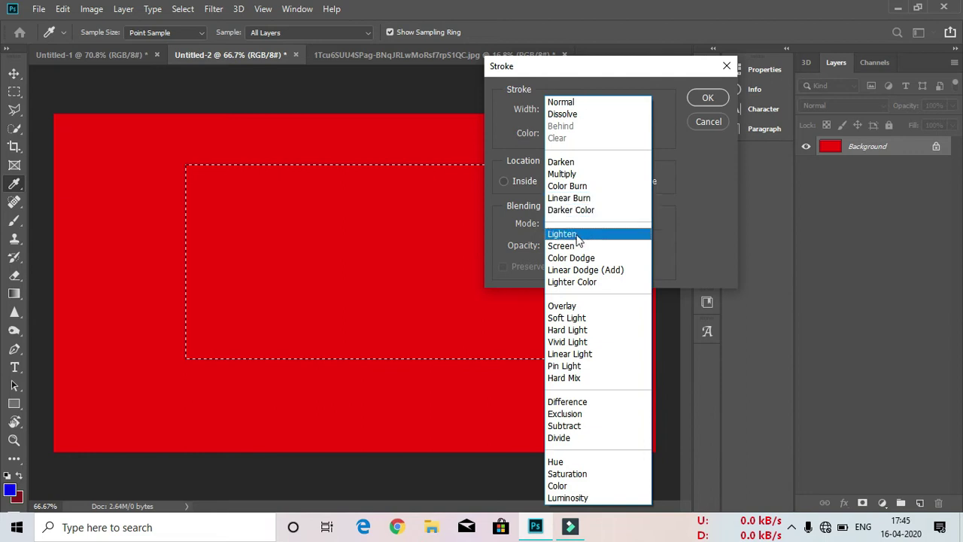
{"action": "left_click", "coordinate": [685, 221]}
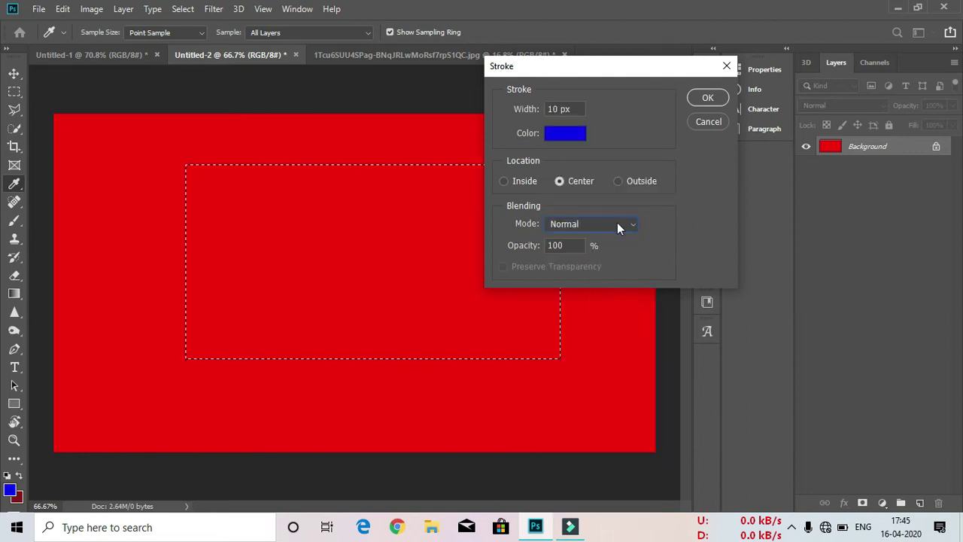
{"action": "left_click", "coordinate": [706, 98]}
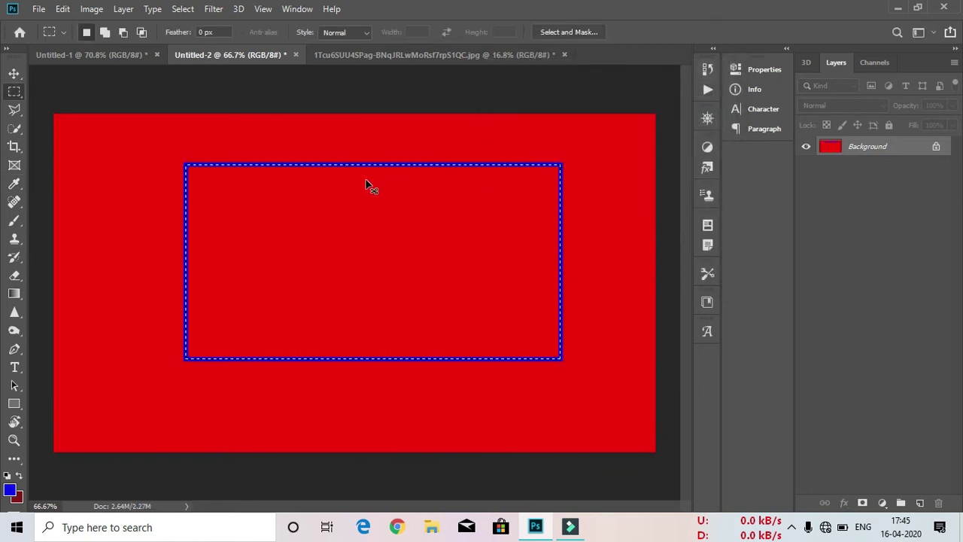
{"action": "key", "text": "ctrl+d"}
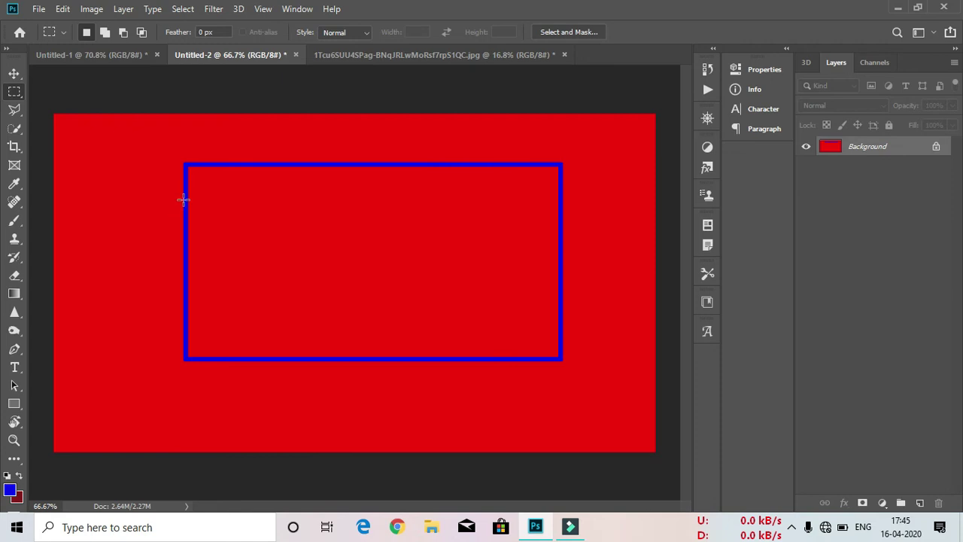
Step: In the World War Toons JPG document, draw a rectangular selection around the logo
{"action": "left_click", "coordinate": [62, 9]}
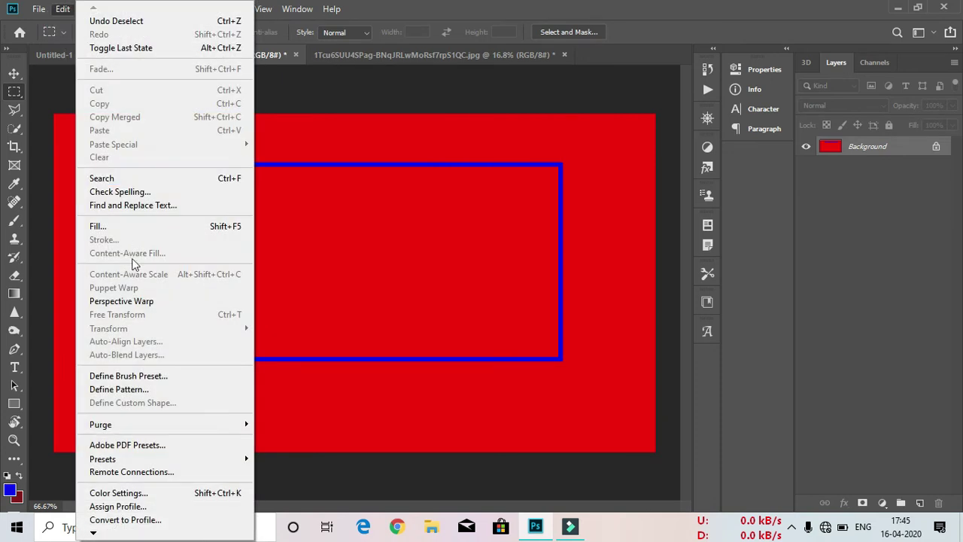
{"action": "left_click", "coordinate": [366, 56]}
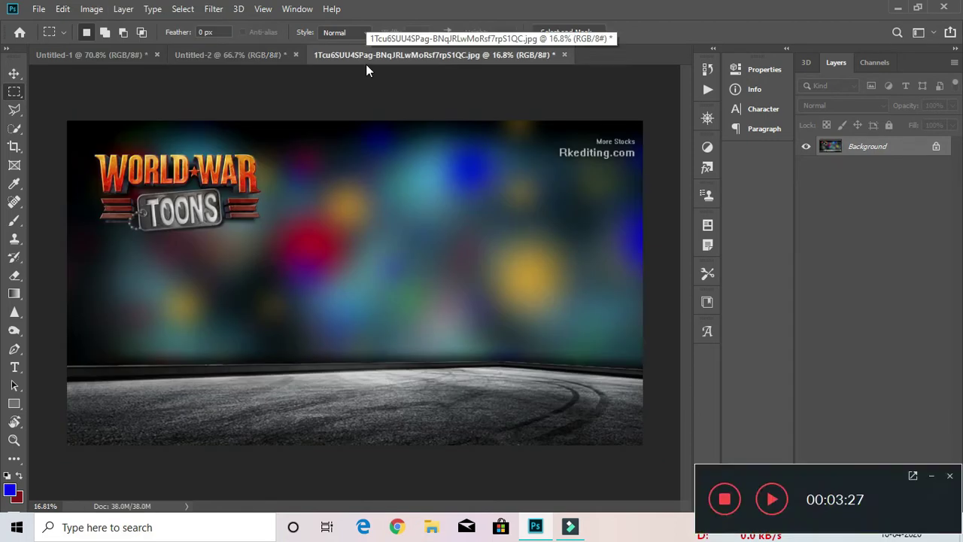
{"action": "left_click", "coordinate": [62, 9]}
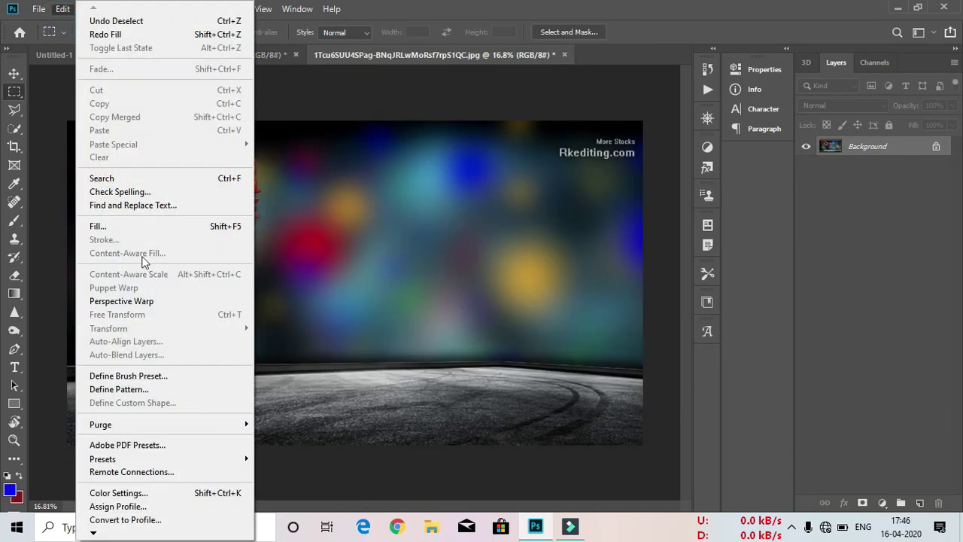
{"action": "left_click", "coordinate": [345, 220]}
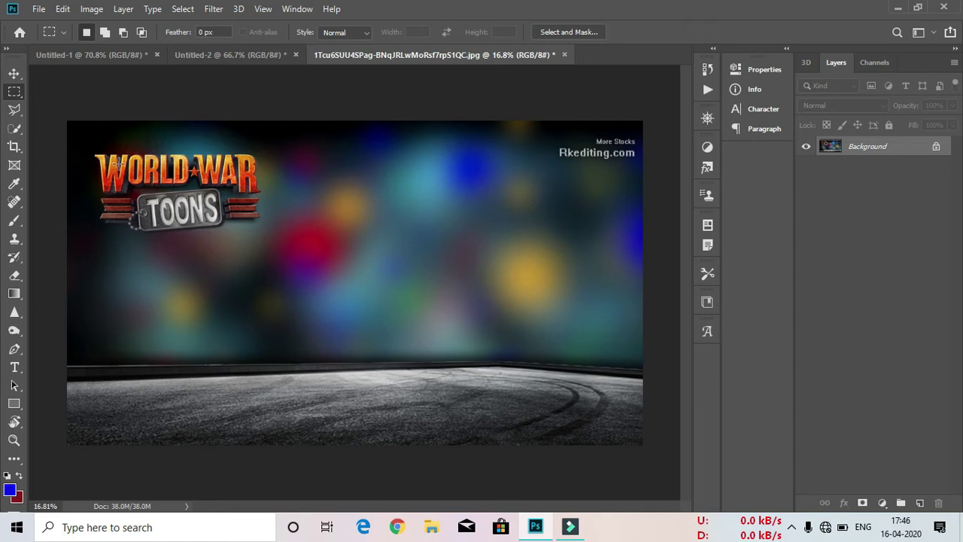
{"action": "scroll", "coordinate": [119, 157], "scroll_direction": "up", "scroll_amount": 2}
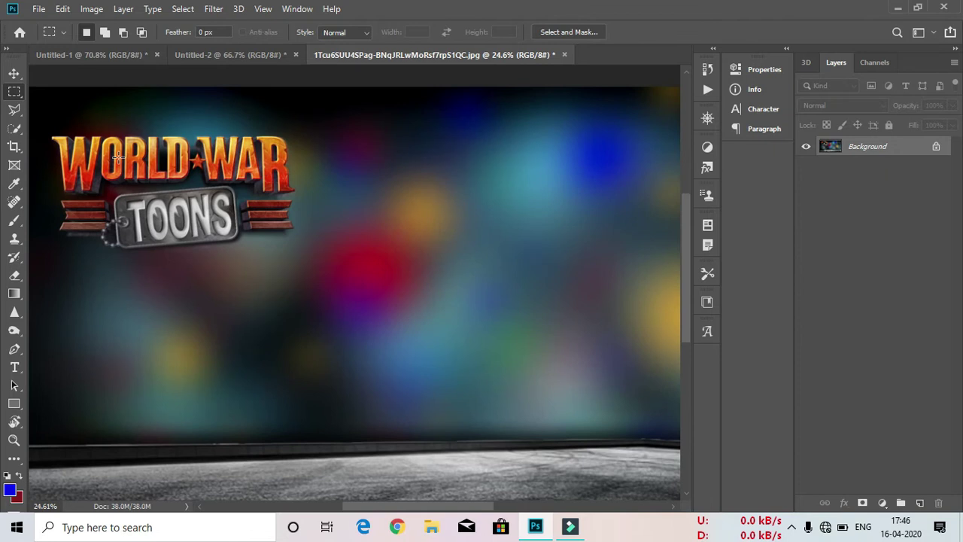
{"action": "scroll", "coordinate": [119, 156], "scroll_direction": "down", "scroll_amount": 3}
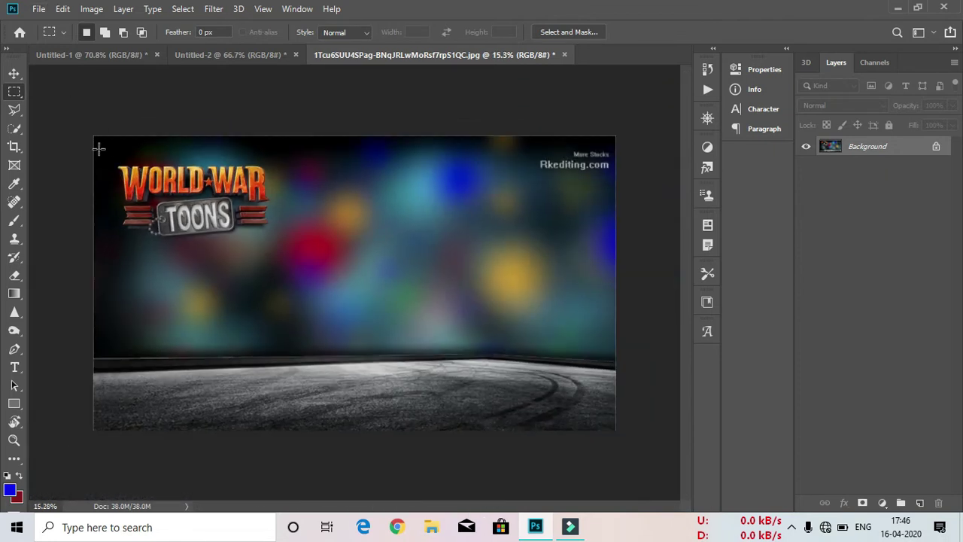
{"action": "left_click_drag", "start_coordinate": [107, 153], "coordinate": [276, 238]}
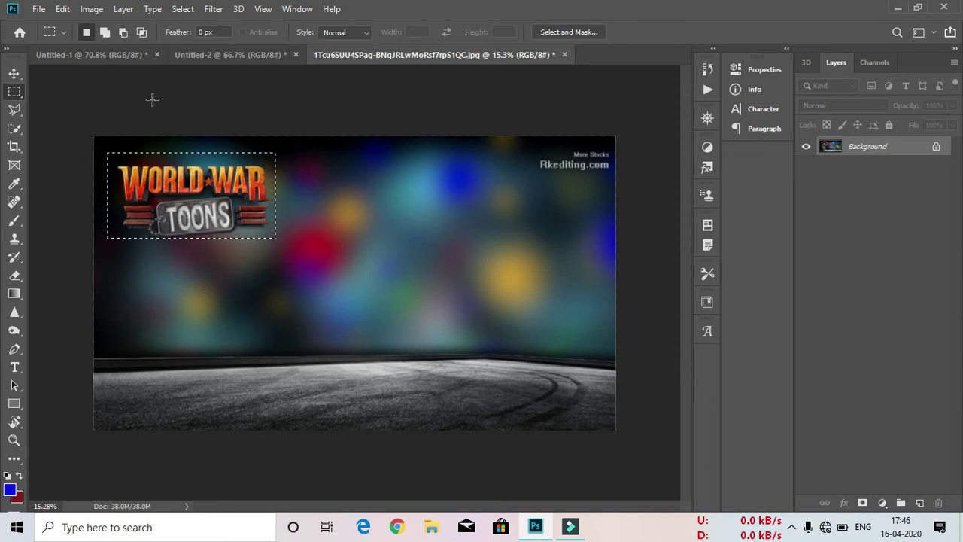
Step: Remove the selected logo with Content-Aware Fill, undoing a trial lasso extension of the fill area, and deselect
{"action": "left_click", "coordinate": [63, 9]}
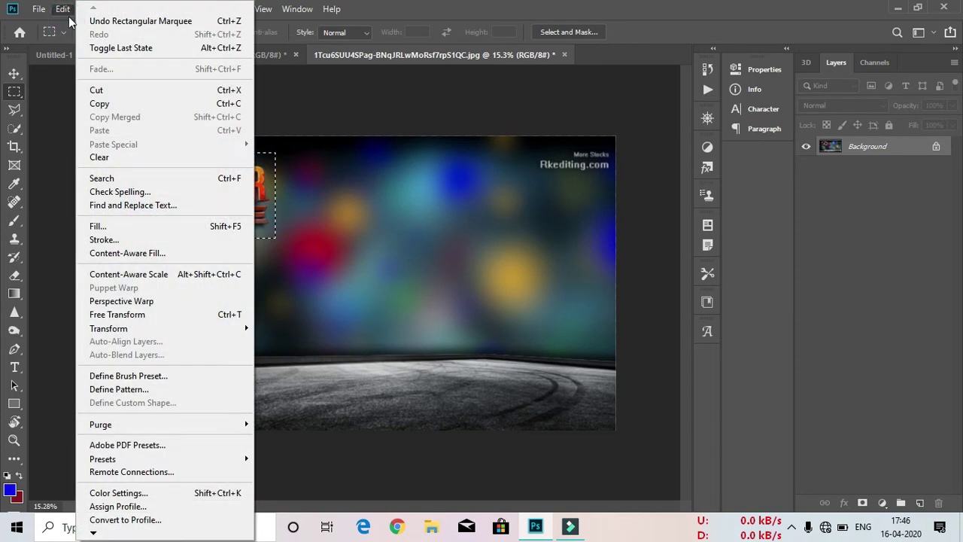
{"action": "left_click", "coordinate": [146, 254]}
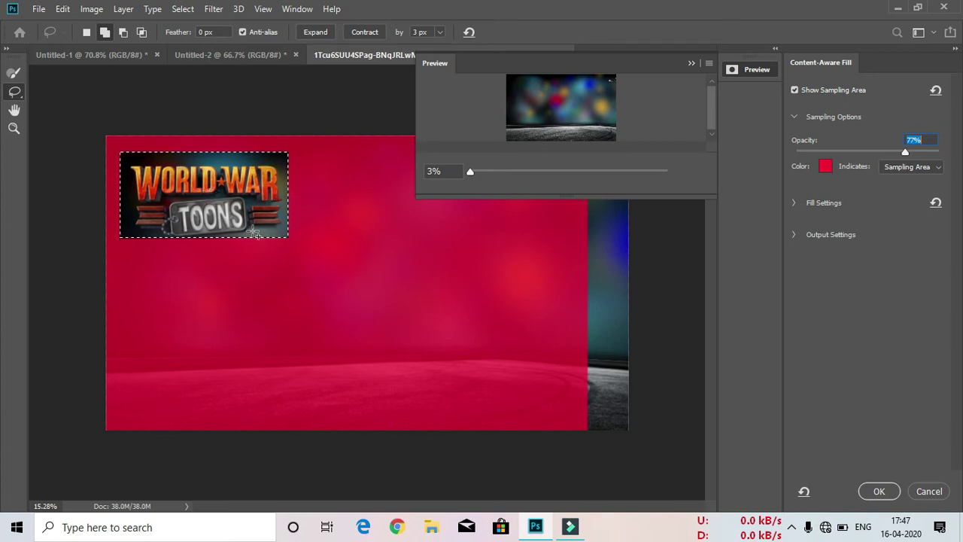
{"action": "right_click", "coordinate": [18, 98]}
{"action": "left_click", "coordinate": [73, 92]}
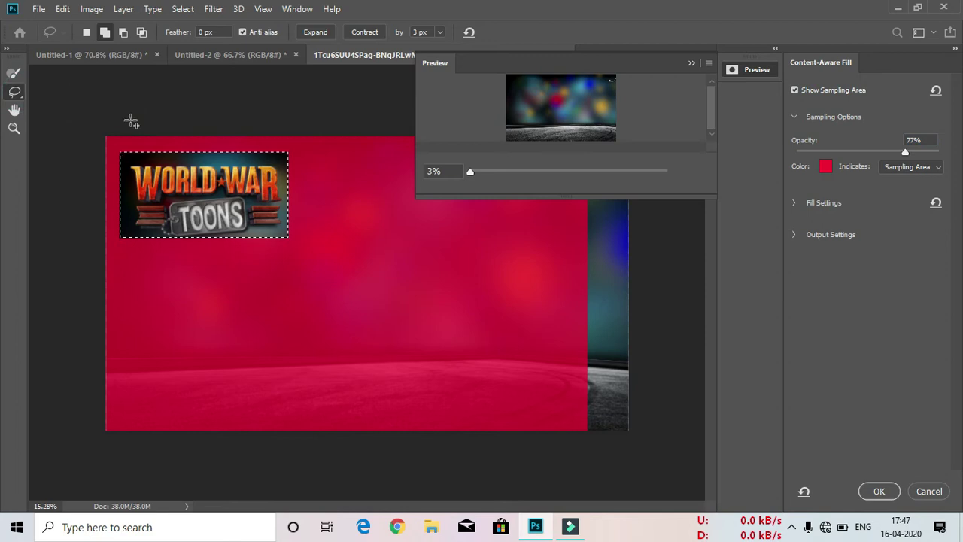
{"action": "mouse_move", "coordinate": [271, 213]}
{"action": "left_mouse_down"}
{"action": "mouse_move", "coordinate": [330, 231]}
{"action": "mouse_move", "coordinate": [366, 262]}
{"action": "mouse_move", "coordinate": [288, 271]}
{"action": "mouse_move", "coordinate": [272, 214]}
{"action": "left_mouse_up"}
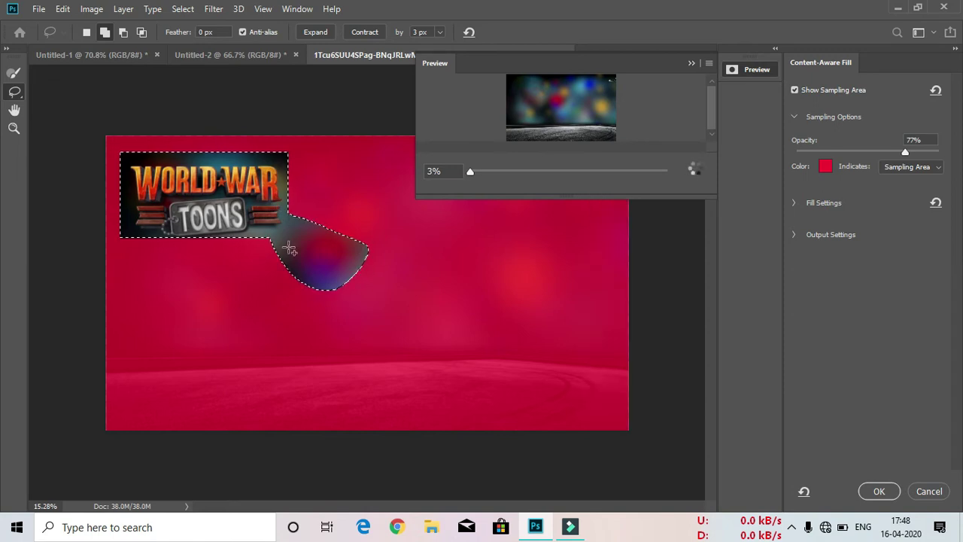
{"action": "key", "text": "ctrl+z"}
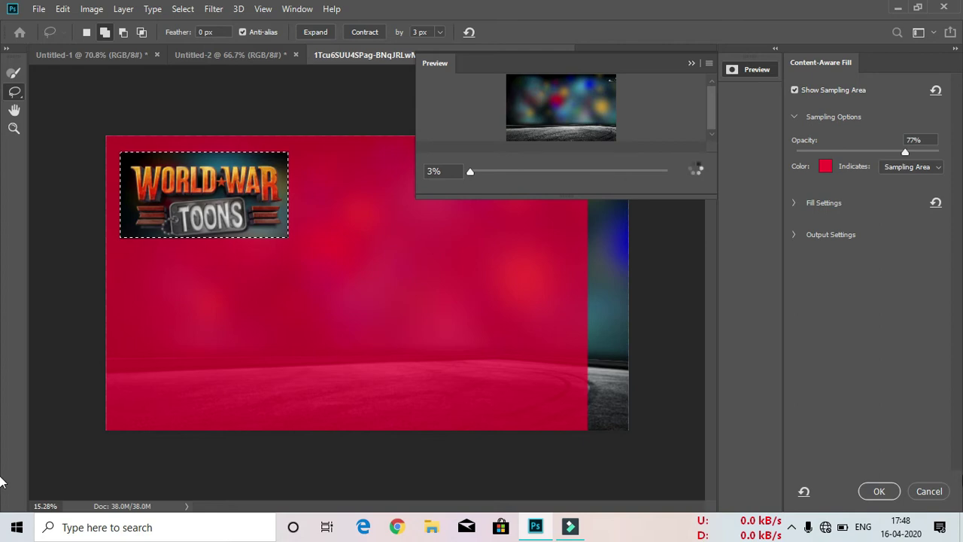
{"action": "left_click", "coordinate": [879, 492]}
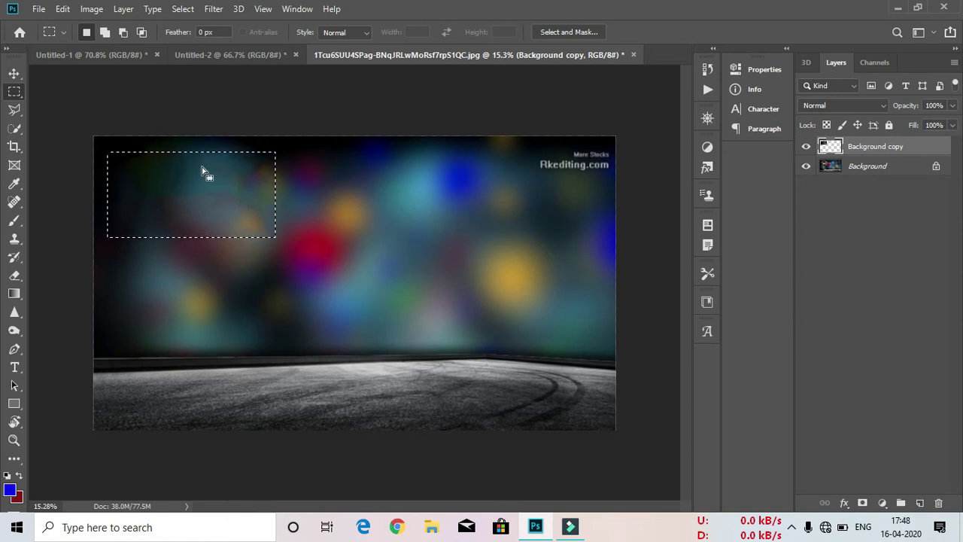
{"action": "left_click", "coordinate": [351, 189]}
{"action": "left_click", "coordinate": [62, 8]}
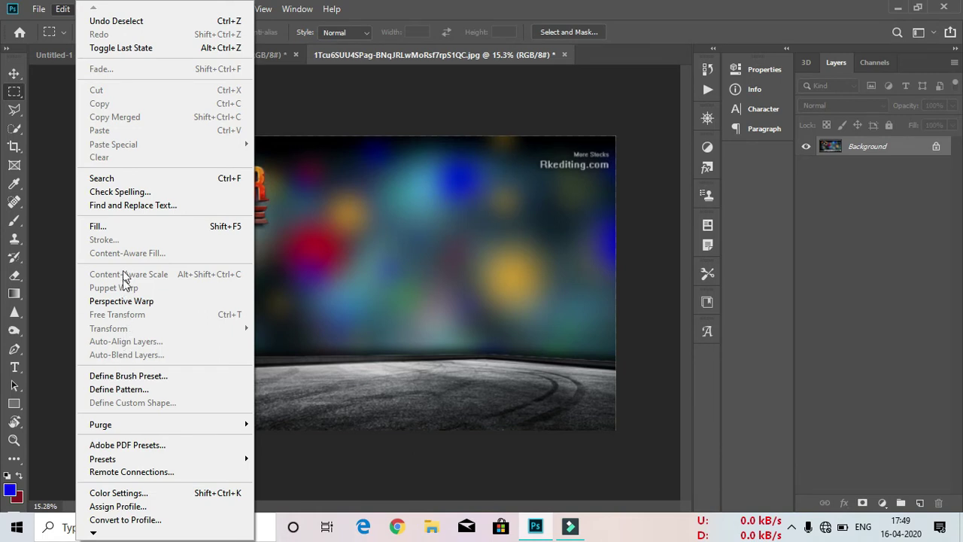
{"action": "left_click", "coordinate": [437, 278]}
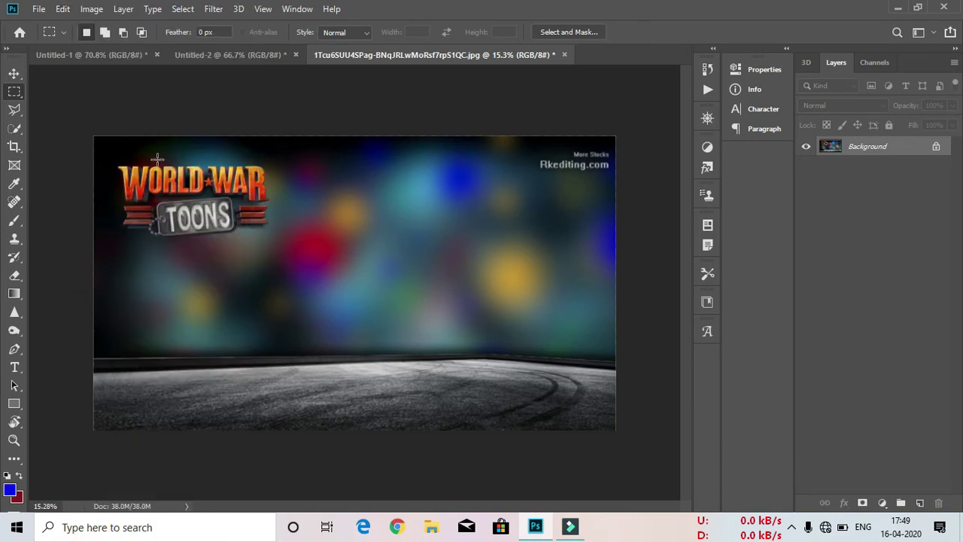
{"action": "left_click", "coordinate": [63, 9]}
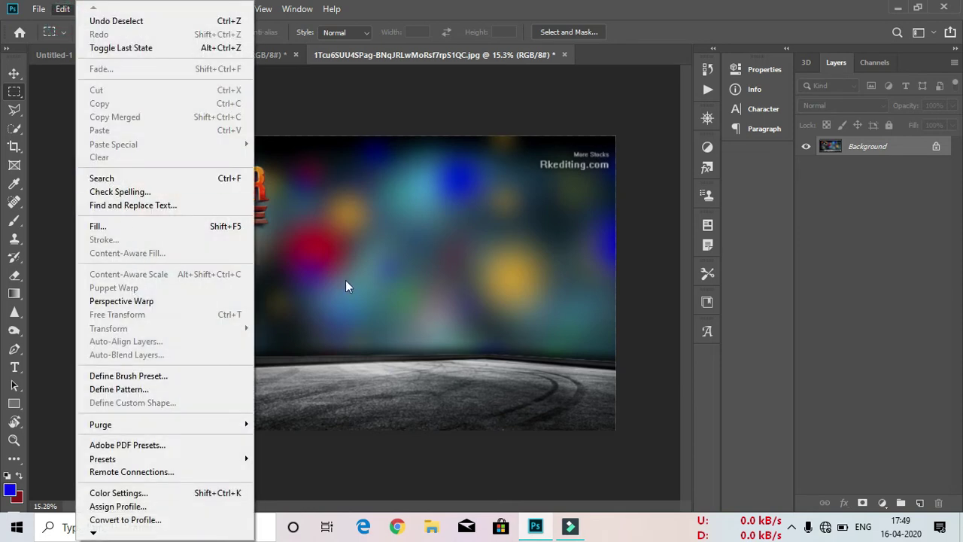
{"action": "left_click", "coordinate": [346, 281]}
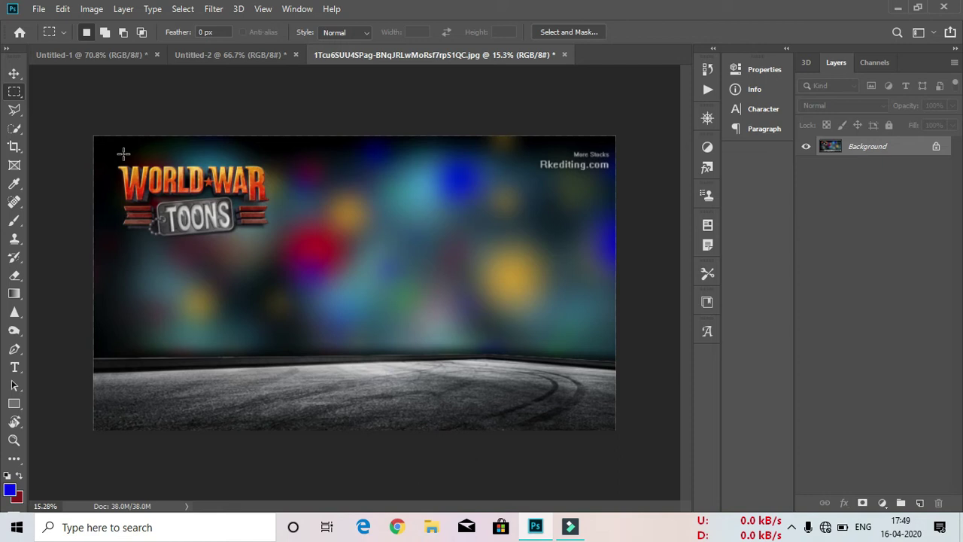
Step: Select the World War Toons logo with a rectangular marquee and try enlarging it to about 137% with Content-Aware Scale
{"action": "left_click_drag", "start_coordinate": [118, 153], "coordinate": [272, 243]}
{"action": "left_click", "coordinate": [65, 10]}
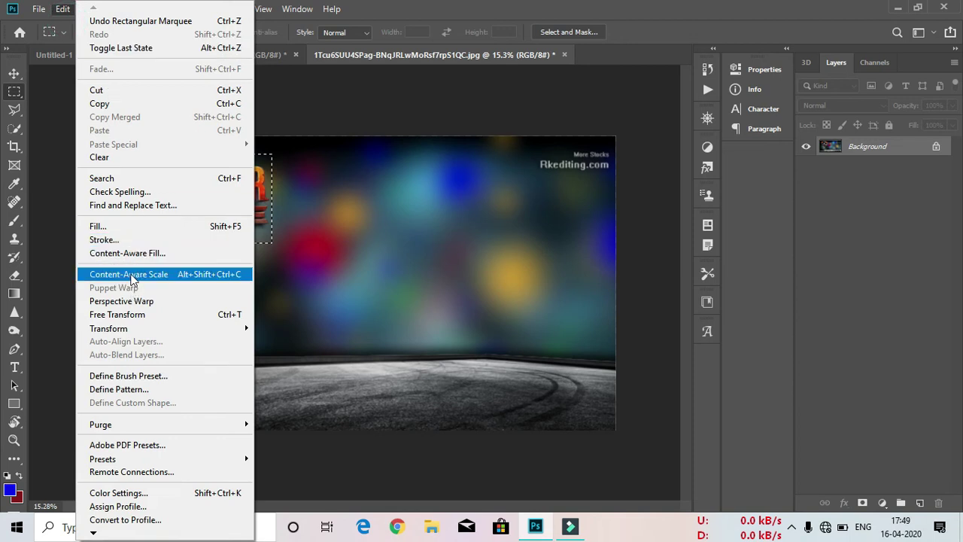
{"action": "left_click", "coordinate": [130, 275]}
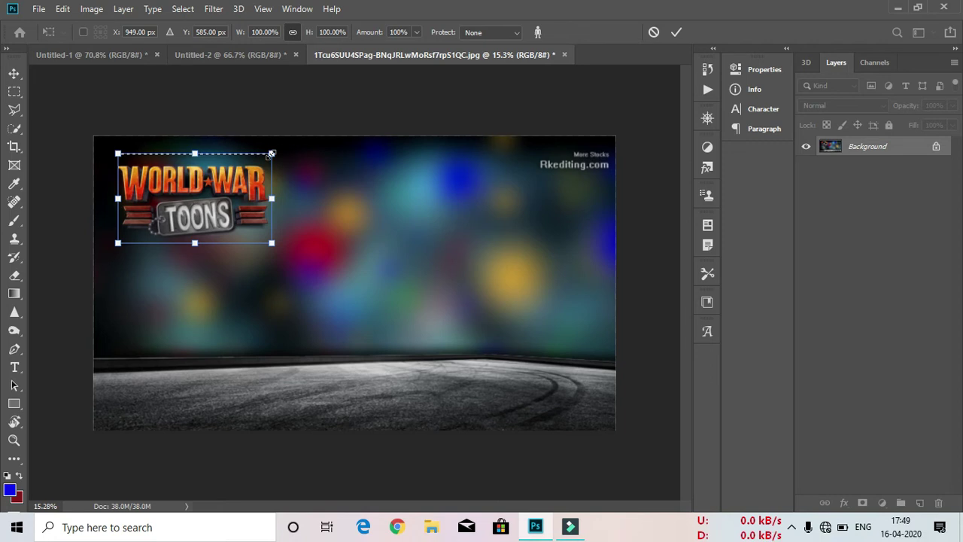
{"action": "left_click_drag", "start_coordinate": [272, 154], "coordinate": [356, 146]}
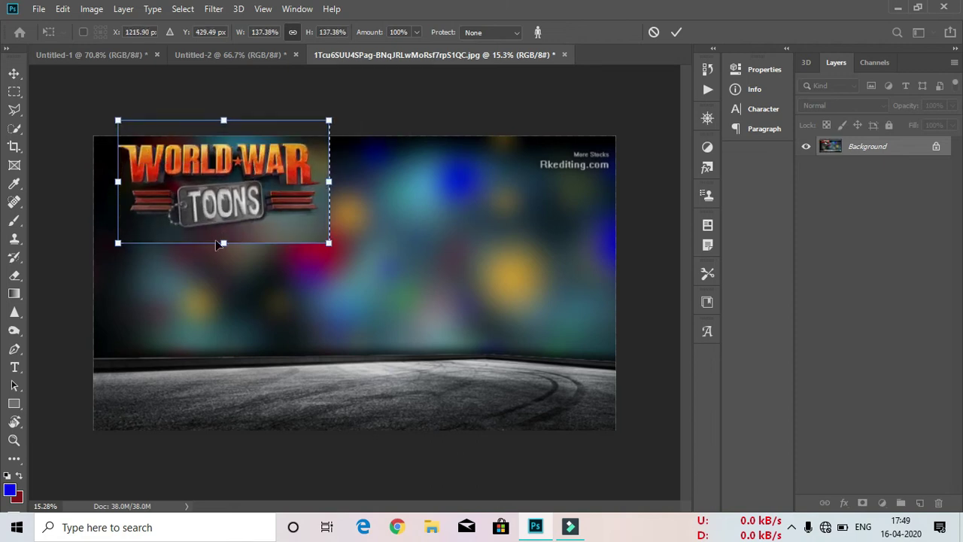
Step: Try enlarging the logo selection to about 171%, moving it to the image centre and back to the upper-left area, and narrowing it
{"action": "left_click_drag", "start_coordinate": [223, 241], "coordinate": [226, 274]}
{"action": "left_click_drag", "start_coordinate": [233, 240], "coordinate": [367, 345]}
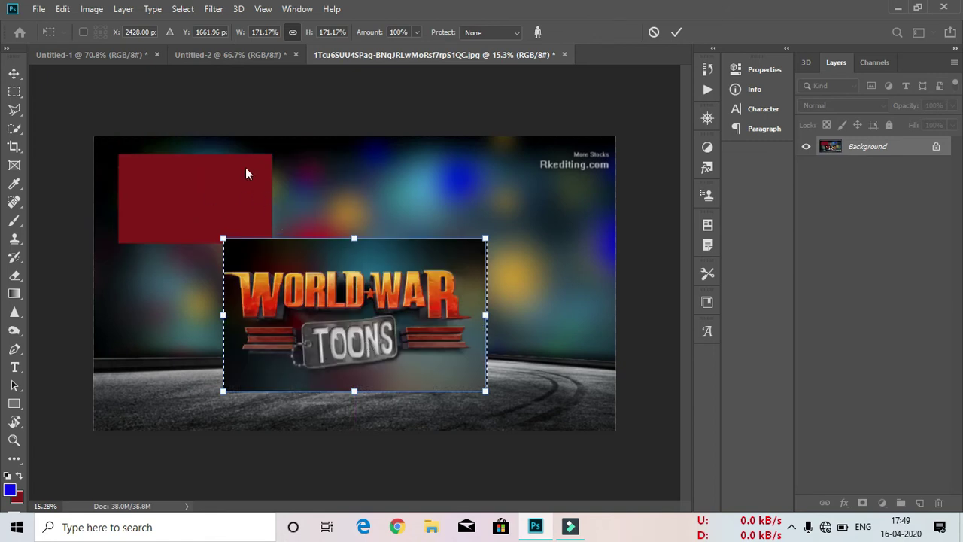
{"action": "left_click_drag", "start_coordinate": [377, 299], "coordinate": [255, 205]}
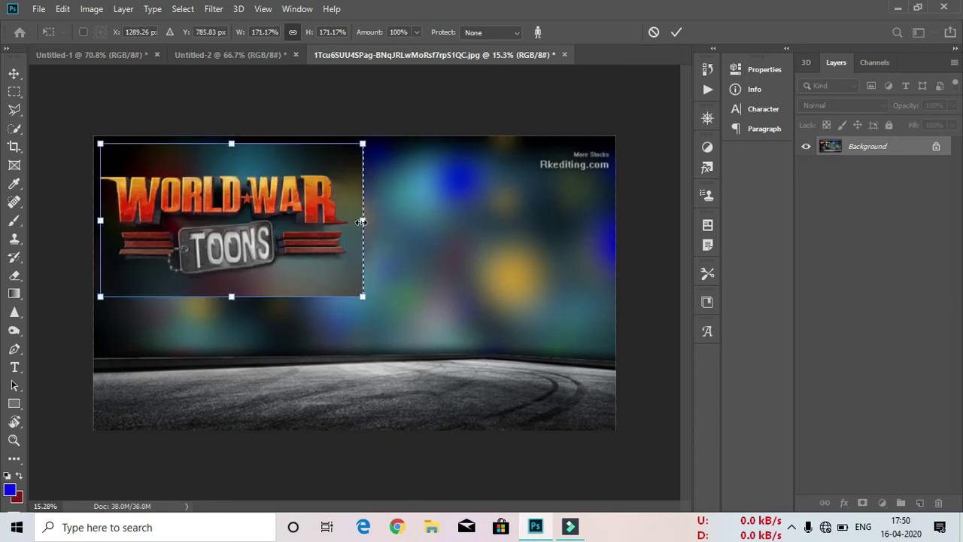
{"action": "left_click_drag", "start_coordinate": [363, 221], "coordinate": [335, 221]}
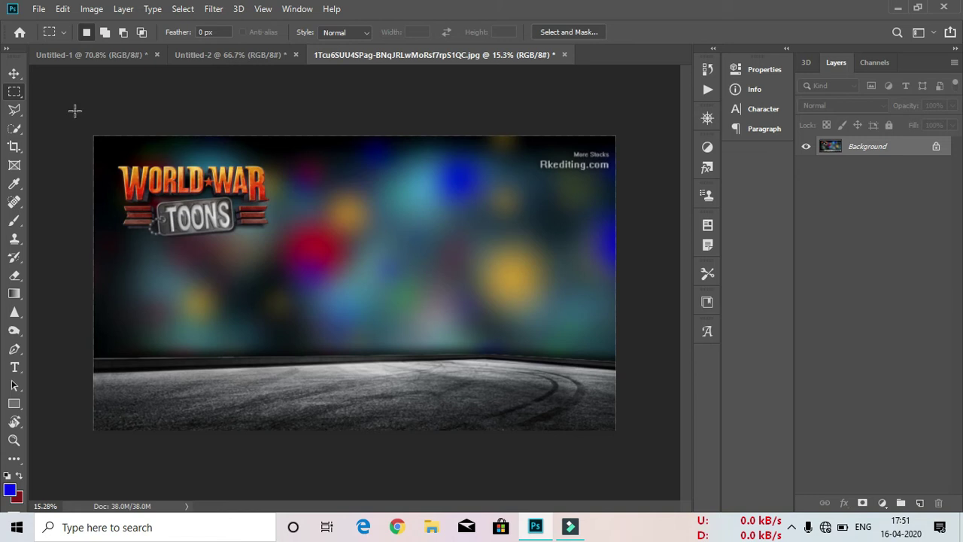
Step: Unlock the Background layer to convert it into a regular editable layer
{"action": "left_click", "coordinate": [66, 10]}
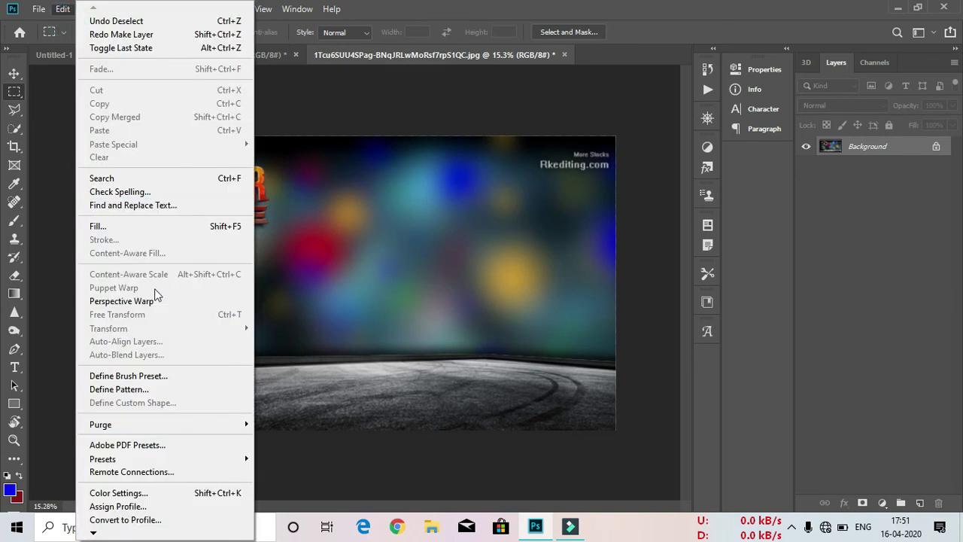
{"action": "left_click", "coordinate": [936, 146]}
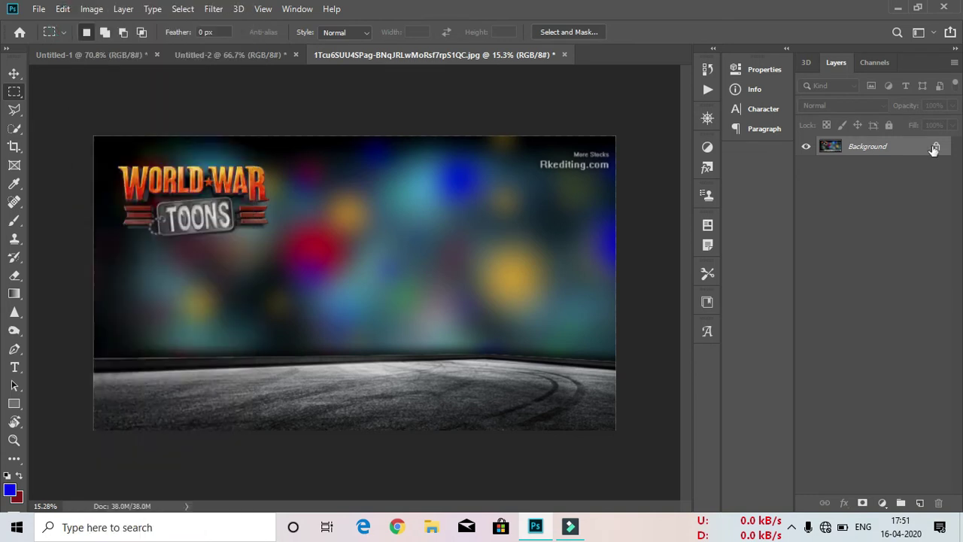
{"action": "left_click", "coordinate": [937, 146]}
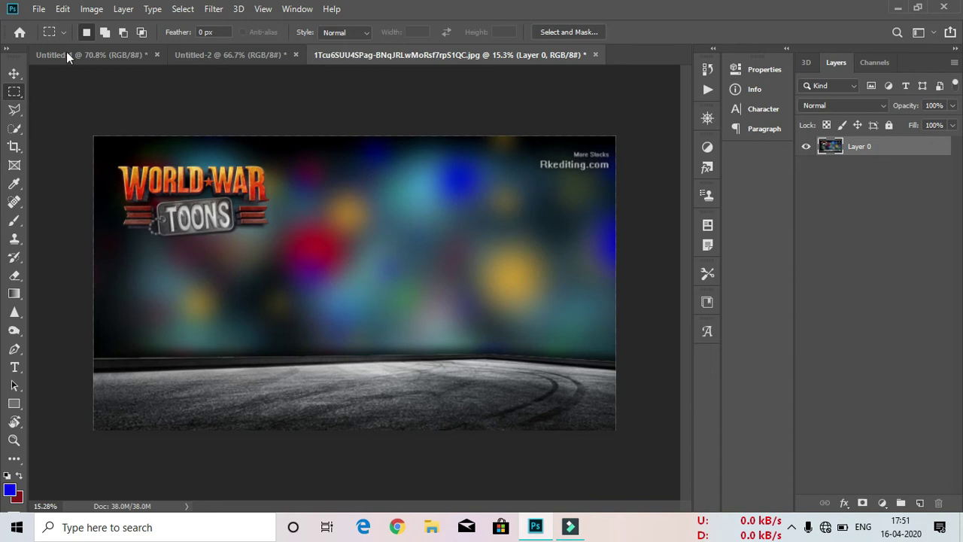
Step: Start Puppet Warp on the layer, pin the mesh at the TOONS tag and shift that pin slightly up and left
{"action": "left_click", "coordinate": [63, 14]}
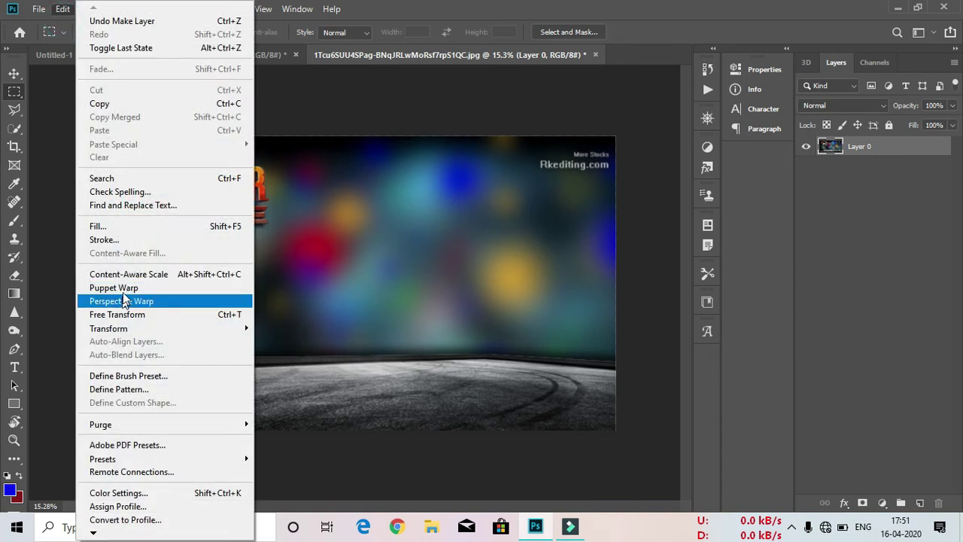
{"action": "left_click", "coordinate": [125, 288]}
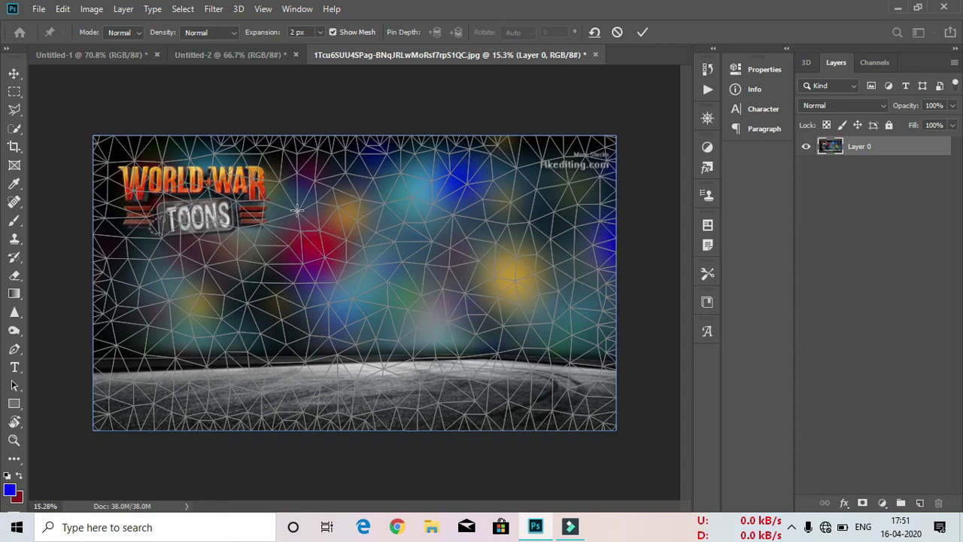
{"action": "left_click", "coordinate": [237, 226]}
{"action": "left_click", "coordinate": [233, 223]}
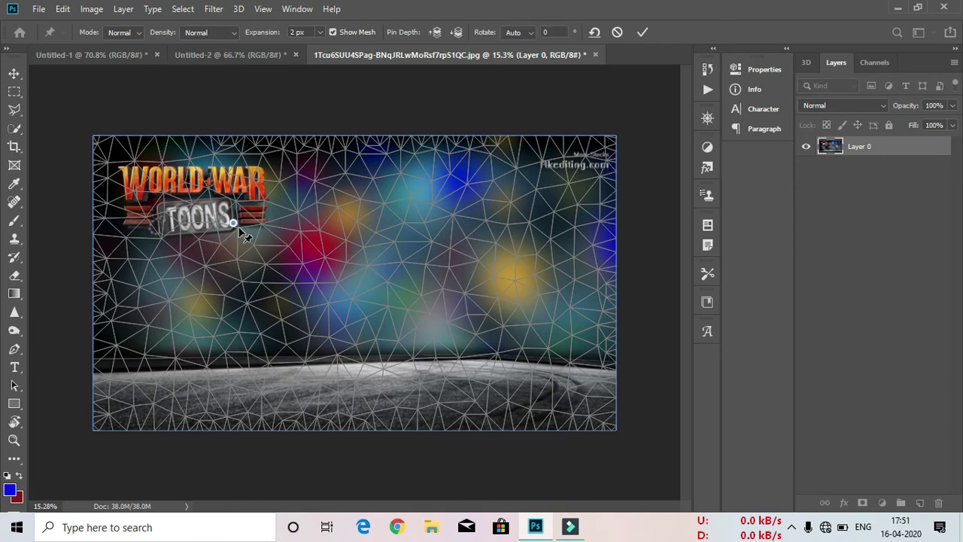
{"action": "mouse_move", "coordinate": [233, 223]}
{"action": "left_mouse_down"}
{"action": "mouse_move", "coordinate": [273, 212]}
{"action": "mouse_move", "coordinate": [234, 230]}
{"action": "mouse_move", "coordinate": [232, 219]}
{"action": "left_mouse_up"}
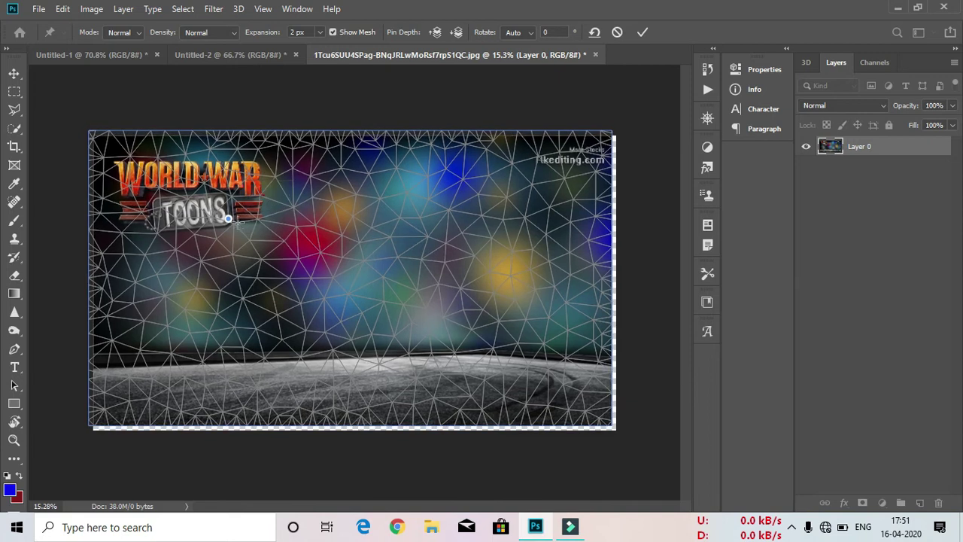
Step: Distort the mesh with pins to the right of, below and above-left of the logo, apply the Puppet Warp and undo it
{"action": "left_click", "coordinate": [292, 206]}
{"action": "left_click_drag", "start_coordinate": [293, 206], "coordinate": [419, 214]}
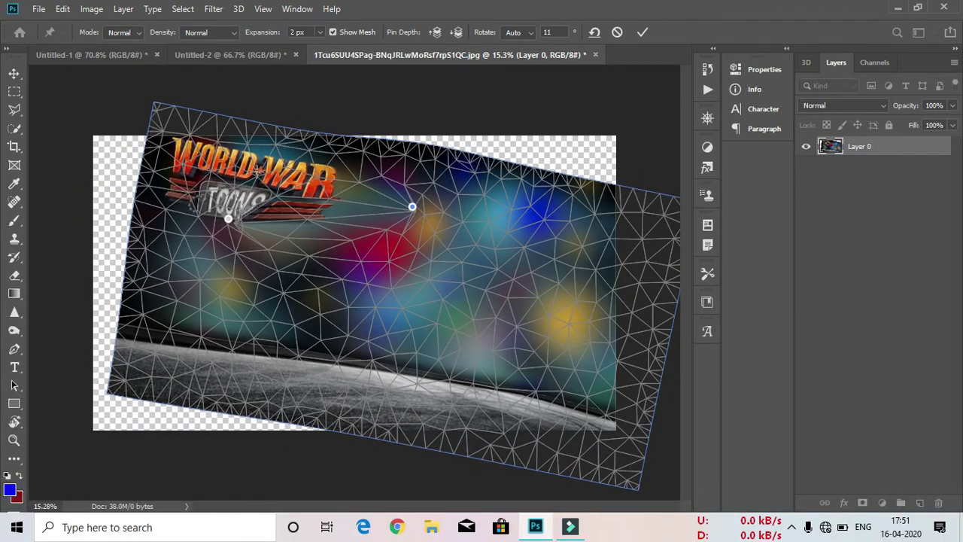
{"action": "left_click", "coordinate": [308, 250]}
{"action": "left_click_drag", "start_coordinate": [313, 254], "coordinate": [336, 361]}
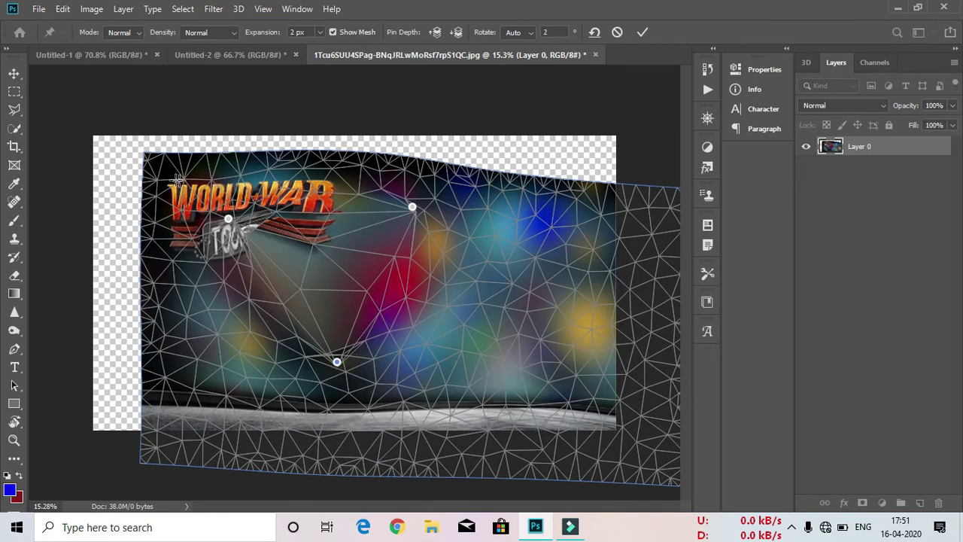
{"action": "left_click_drag", "start_coordinate": [185, 179], "coordinate": [149, 153]}
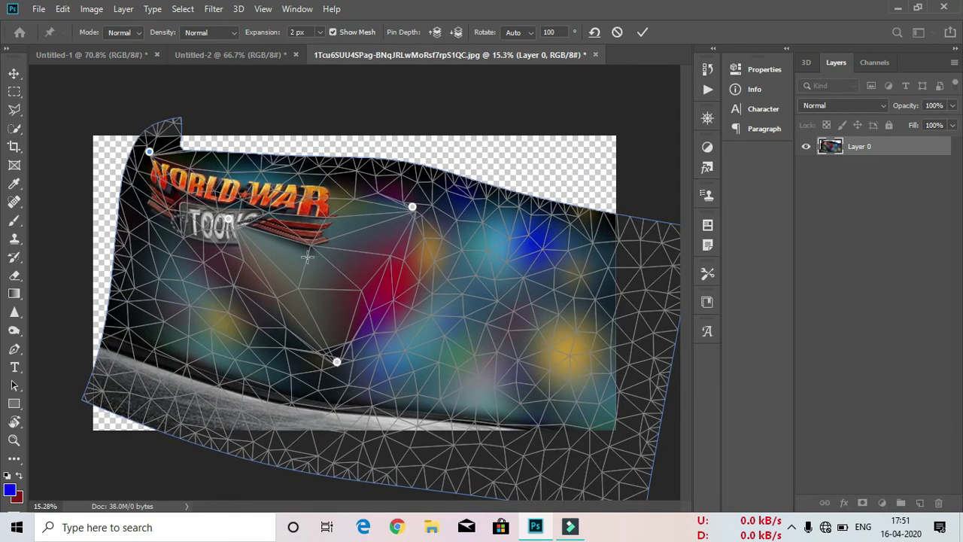
{"action": "left_click", "coordinate": [638, 34]}
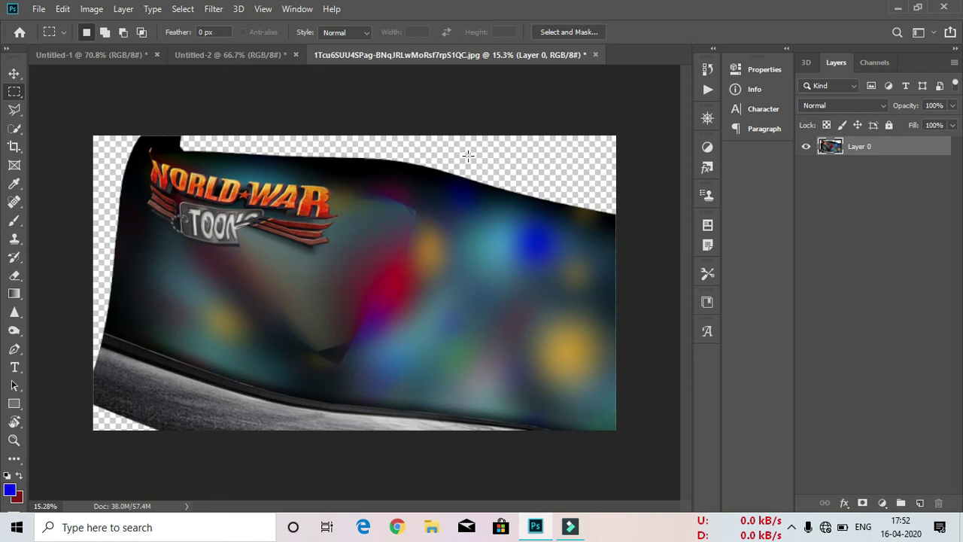
{"action": "key", "text": "ctrl+z"}
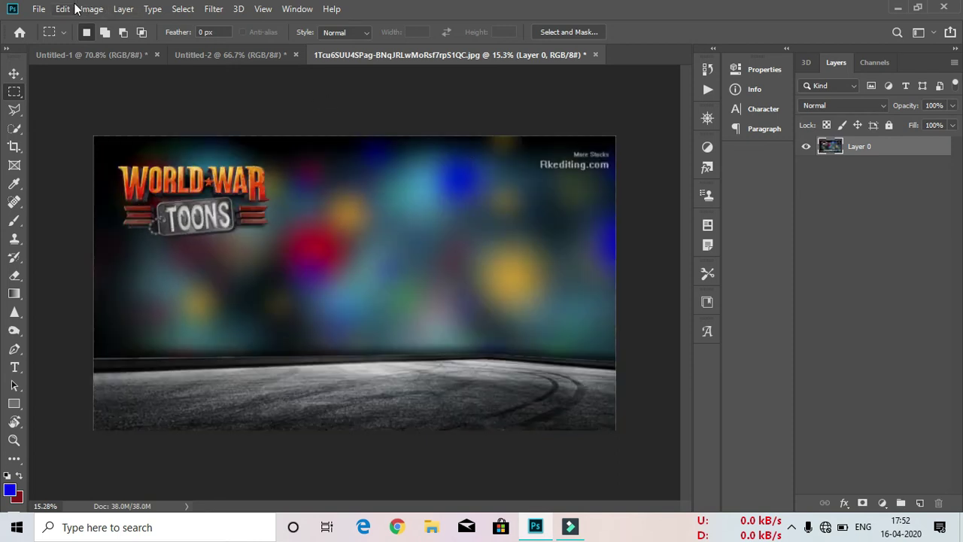
Step: Start Perspective Warp, lay out a quad over the blurred background beside the logo and switch to Warp mode
{"action": "left_click", "coordinate": [73, 9]}
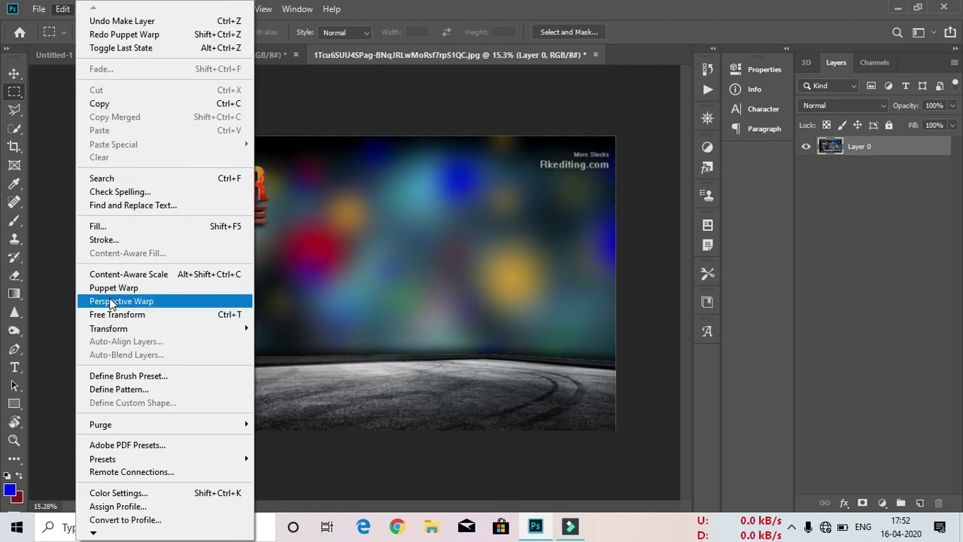
{"action": "left_click", "coordinate": [113, 301]}
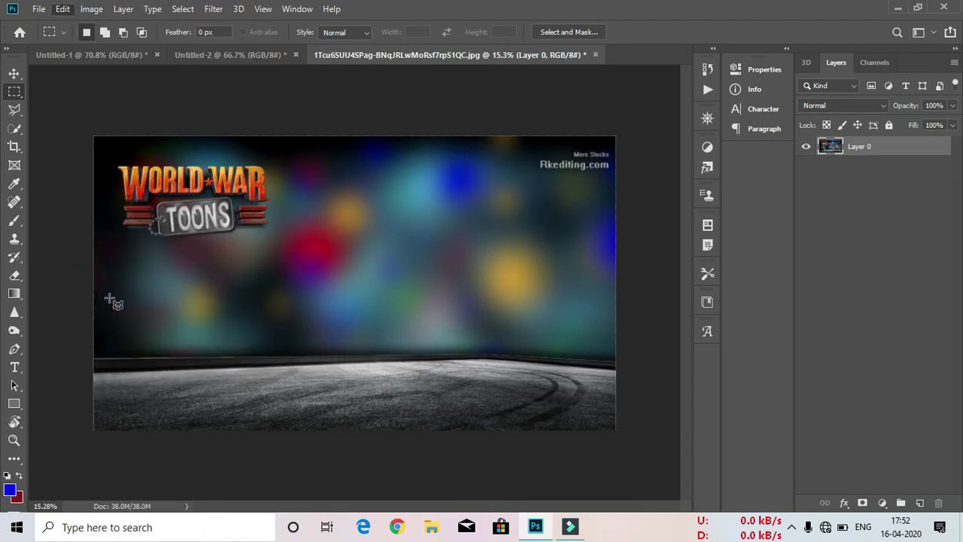
{"action": "left_click_drag", "start_coordinate": [257, 173], "coordinate": [522, 355]}
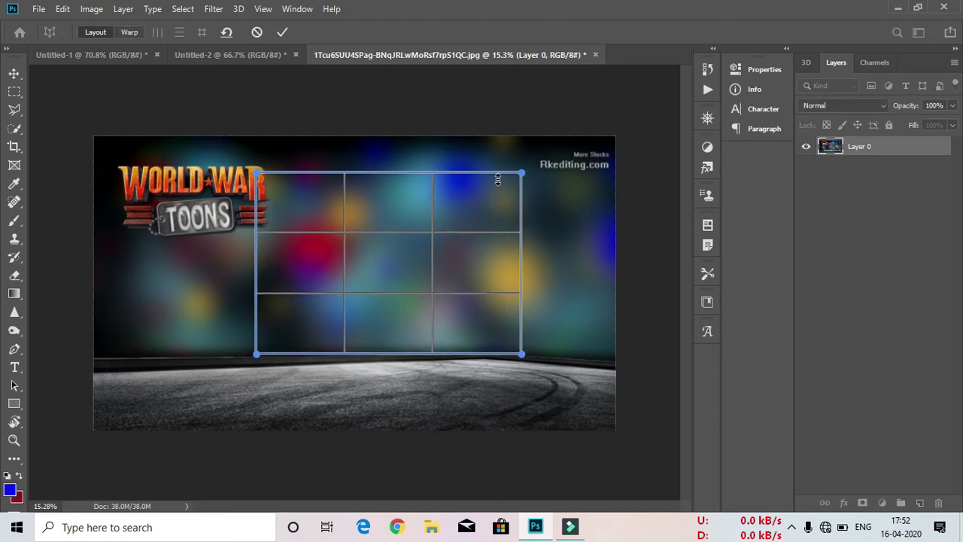
{"action": "key", "text": "Return"}
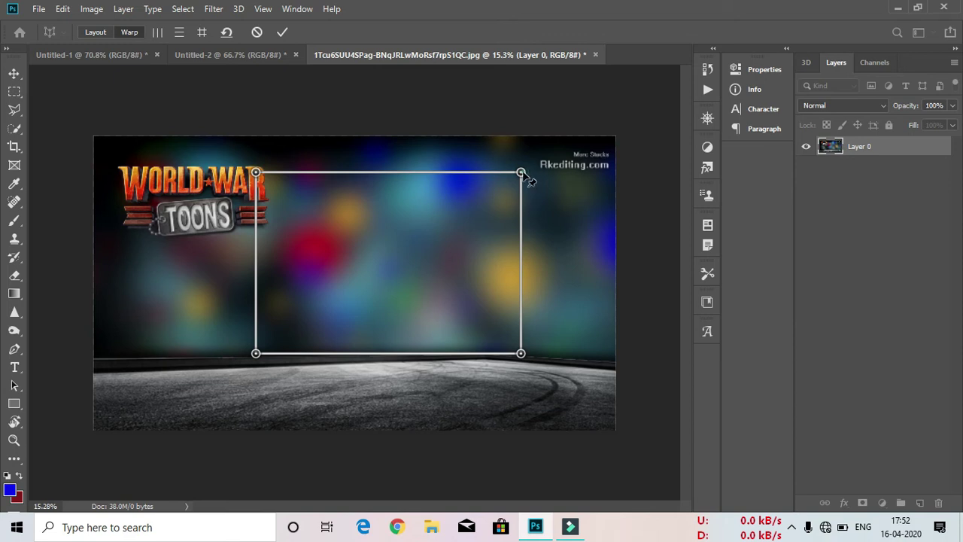
Step: Pull the quad's upper-right, lower-left and upper-left corners inward to tilt the image, and apply the Perspective Warp
{"action": "left_click_drag", "start_coordinate": [521, 172], "coordinate": [497, 202]}
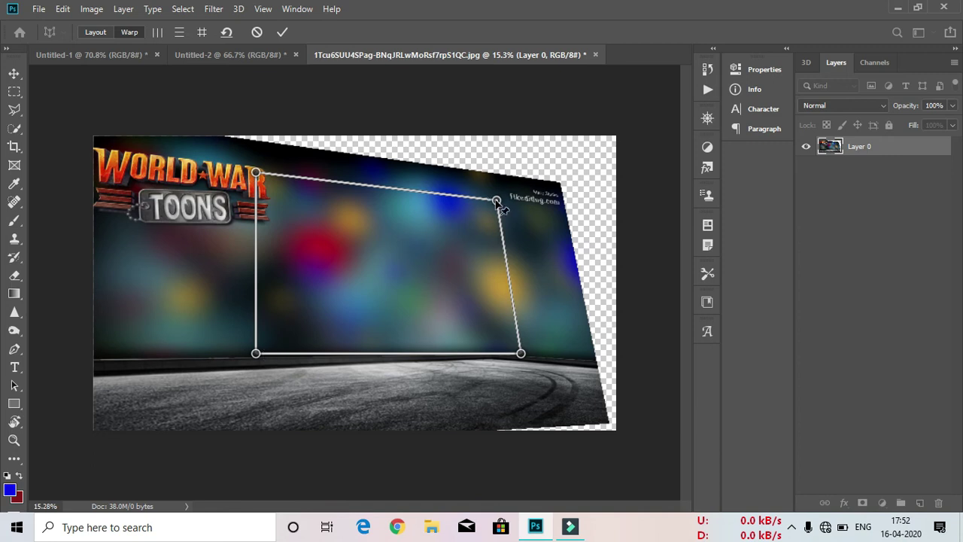
{"action": "left_click_drag", "start_coordinate": [256, 354], "coordinate": [294, 337]}
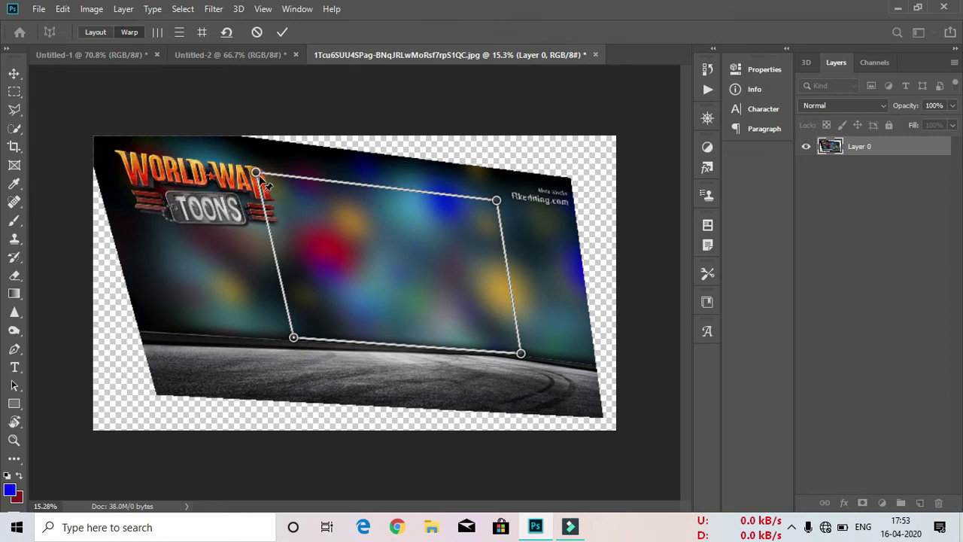
{"action": "left_click_drag", "start_coordinate": [257, 174], "coordinate": [357, 224]}
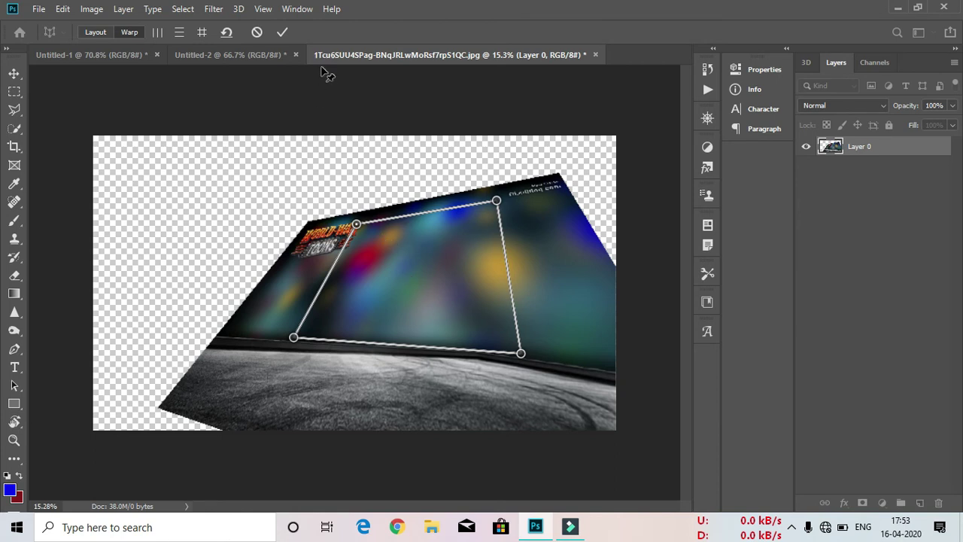
{"action": "left_click", "coordinate": [284, 34]}
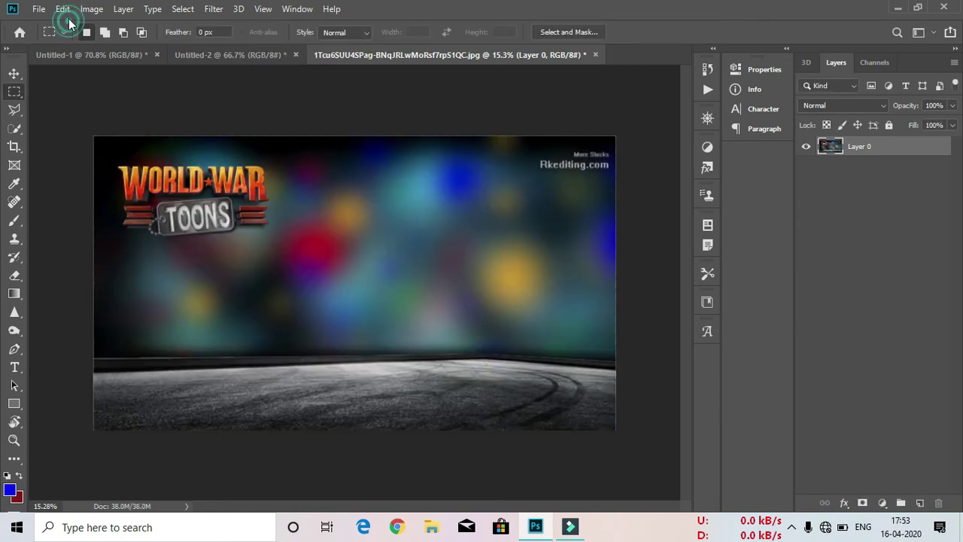
Step: Try scaling the whole layer down proportionally to about 98% with Free Transform
{"action": "left_click", "coordinate": [63, 8]}
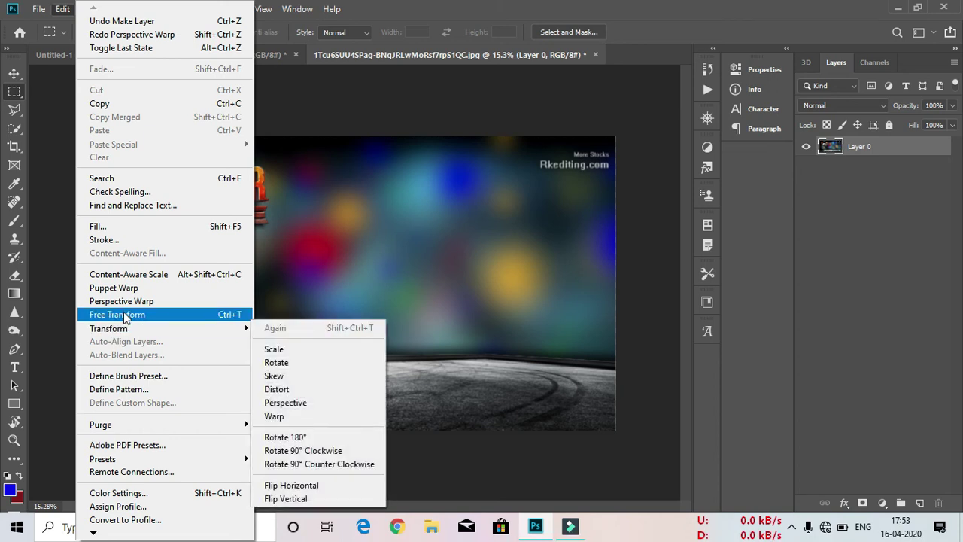
{"action": "left_click", "coordinate": [124, 315]}
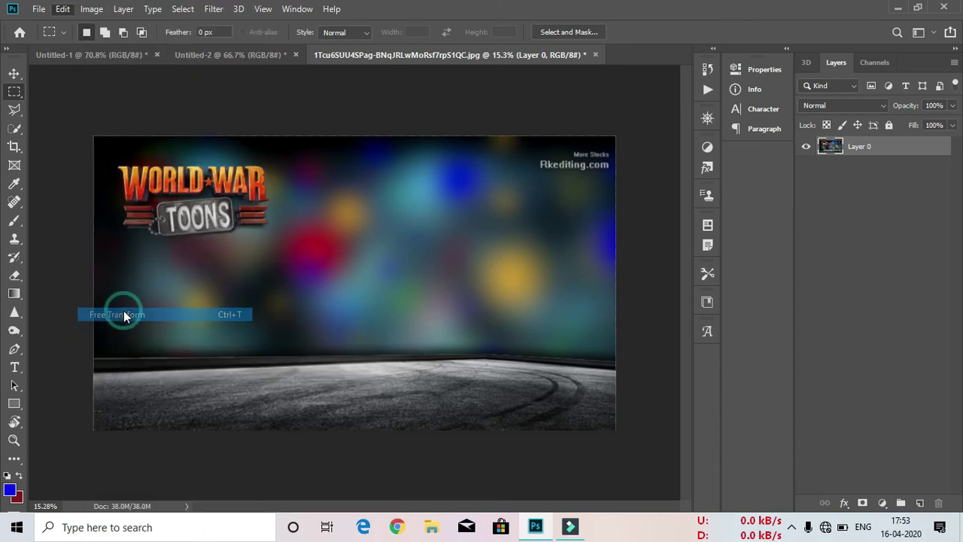
{"action": "left_click", "coordinate": [350, 172]}
{"action": "left_click_drag", "start_coordinate": [351, 189], "coordinate": [338, 140]}
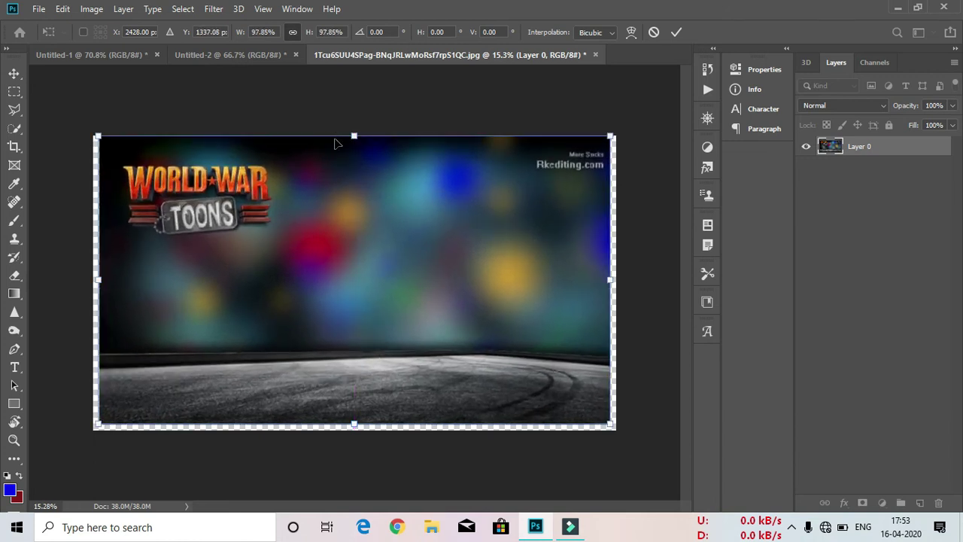
{"action": "key", "text": "Return"}
Step: Start the Scale transform on the layer and try resizing it from its upper edge
{"action": "left_click", "coordinate": [62, 9]}
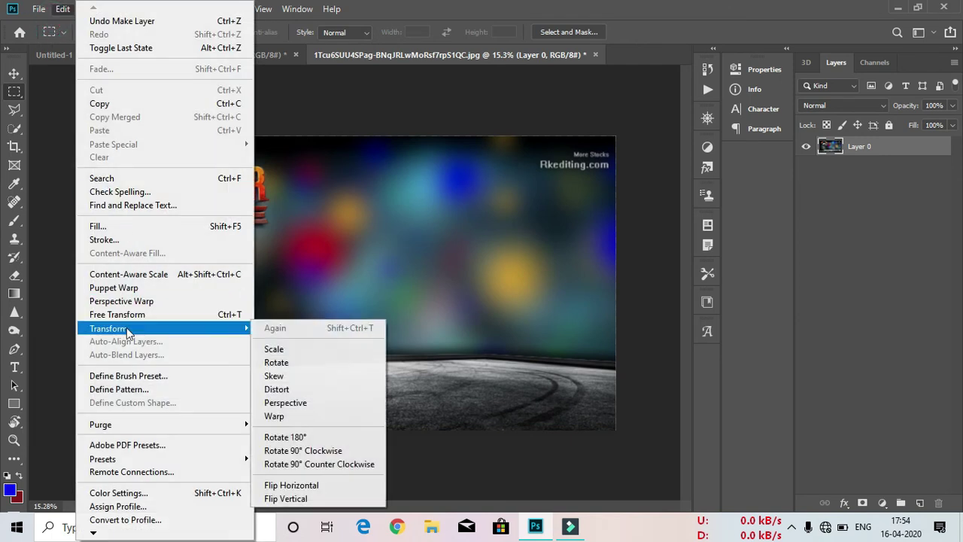
{"action": "mouse_move", "coordinate": [134, 327]}
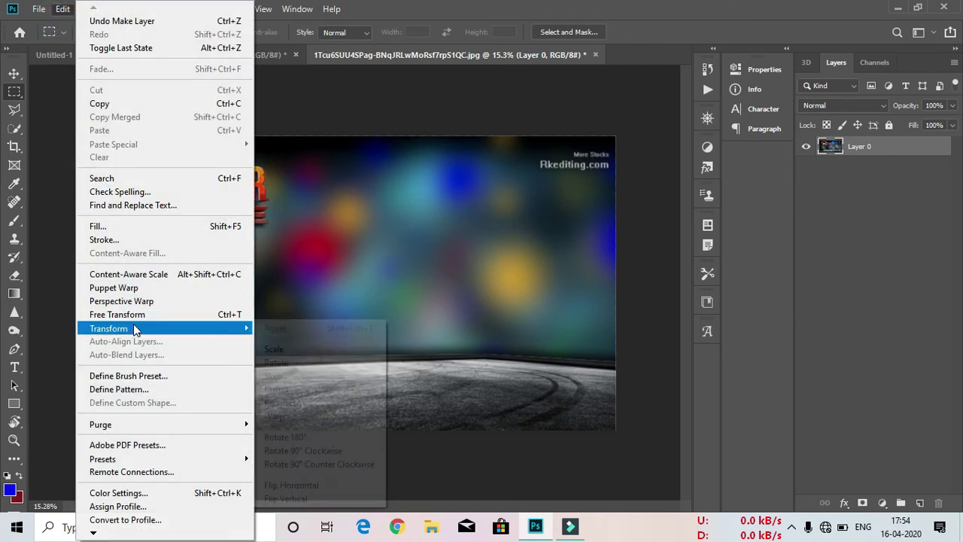
{"action": "left_click", "coordinate": [285, 350]}
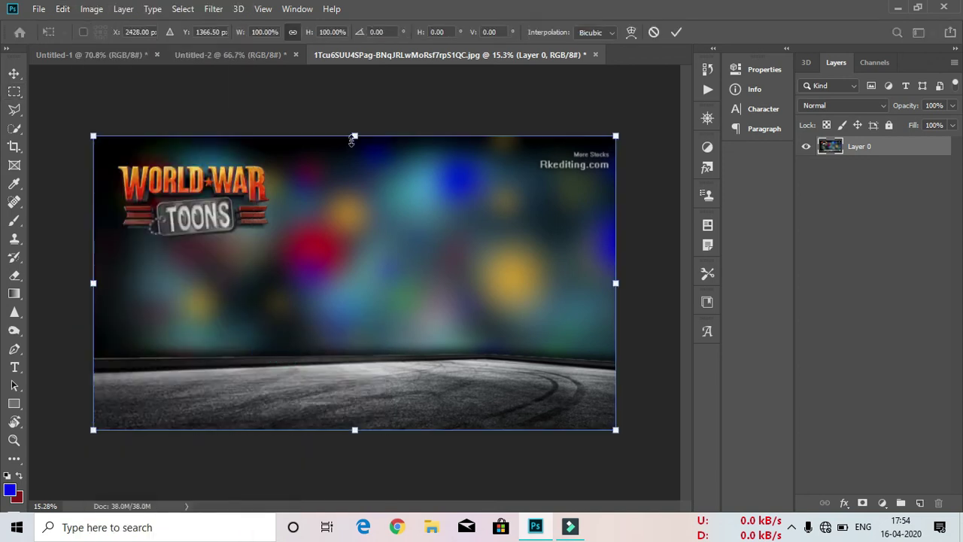
{"action": "mouse_move", "coordinate": [352, 141]}
{"action": "left_mouse_down"}
{"action": "mouse_move", "coordinate": [355, 150]}
{"action": "mouse_move", "coordinate": [354, 106]}
{"action": "mouse_move", "coordinate": [354, 138]}
{"action": "left_mouse_up"}
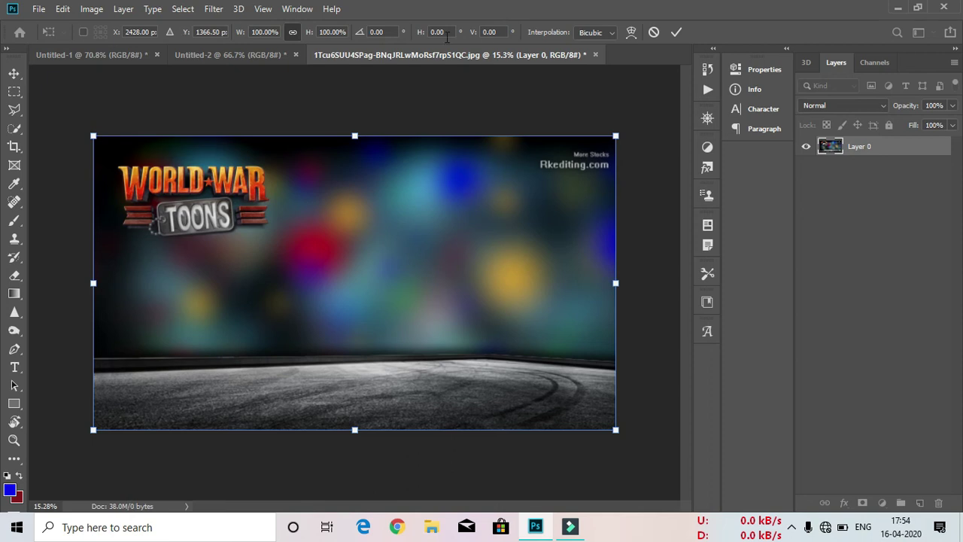
Step: Try the Rotate transform on the layer from its upper edge, and cancel it
{"action": "left_click", "coordinate": [62, 8]}
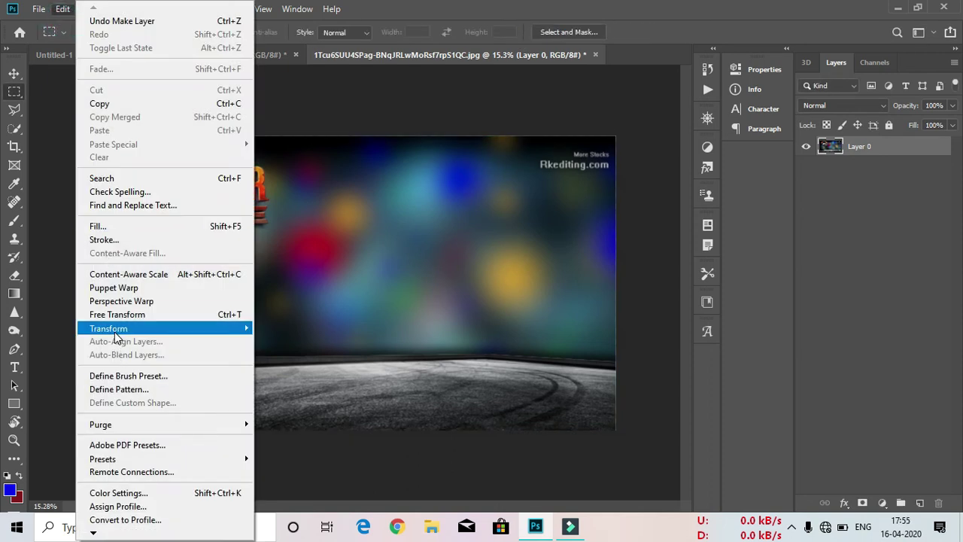
{"action": "mouse_move", "coordinate": [118, 338]}
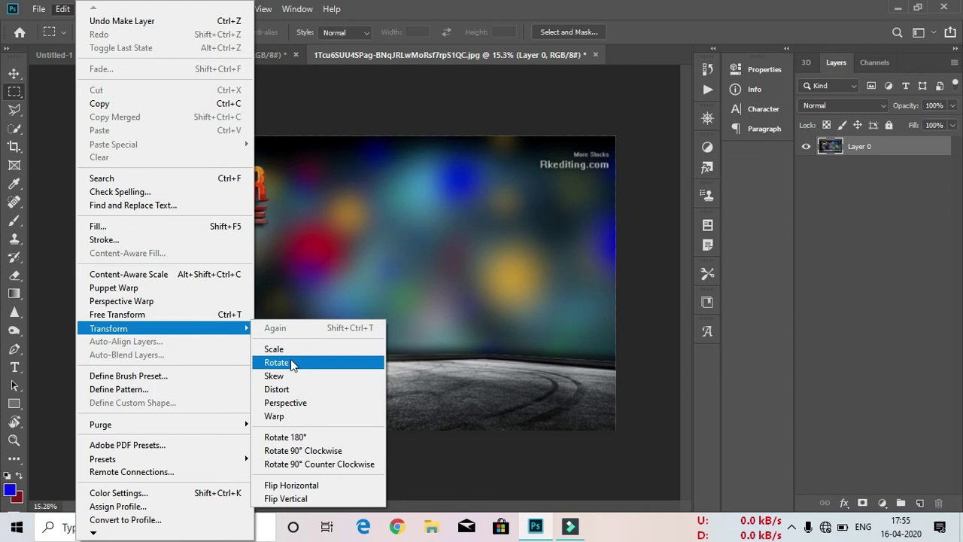
{"action": "left_click", "coordinate": [292, 365]}
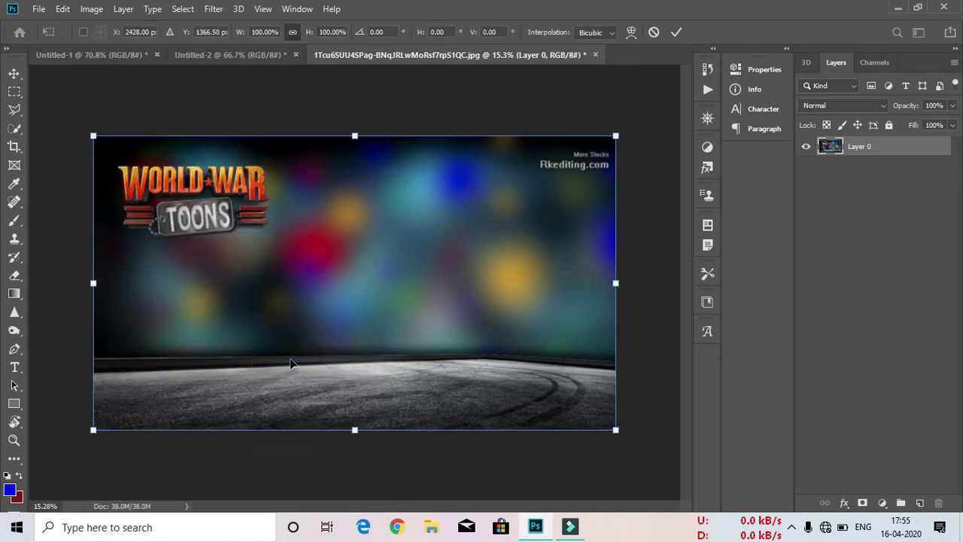
{"action": "left_click_drag", "start_coordinate": [360, 133], "coordinate": [377, 87]}
{"action": "left_click", "coordinate": [654, 32]}
Step: Try flipping the layer horizontally and vertically with the Transform commands, and undo both flips
{"action": "left_click", "coordinate": [63, 9]}
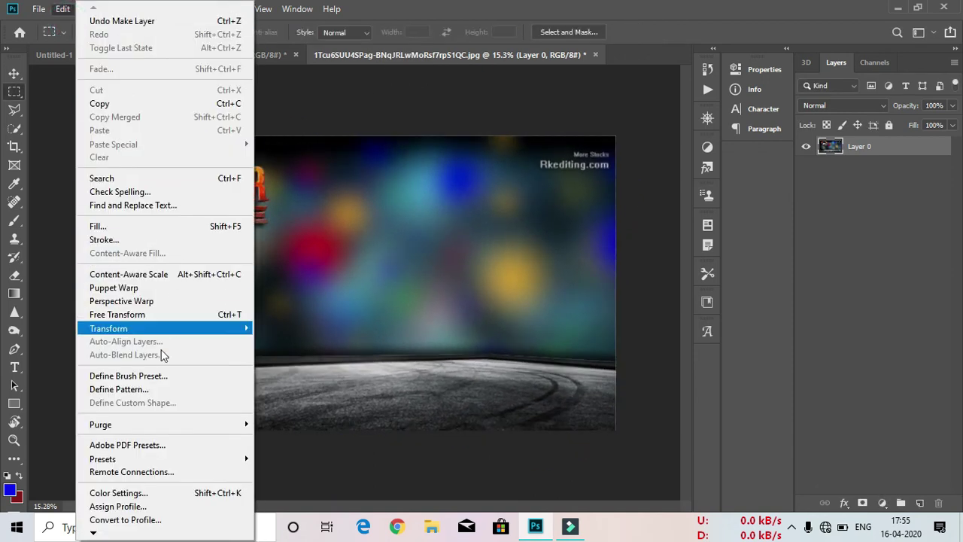
{"action": "mouse_move", "coordinate": [162, 329]}
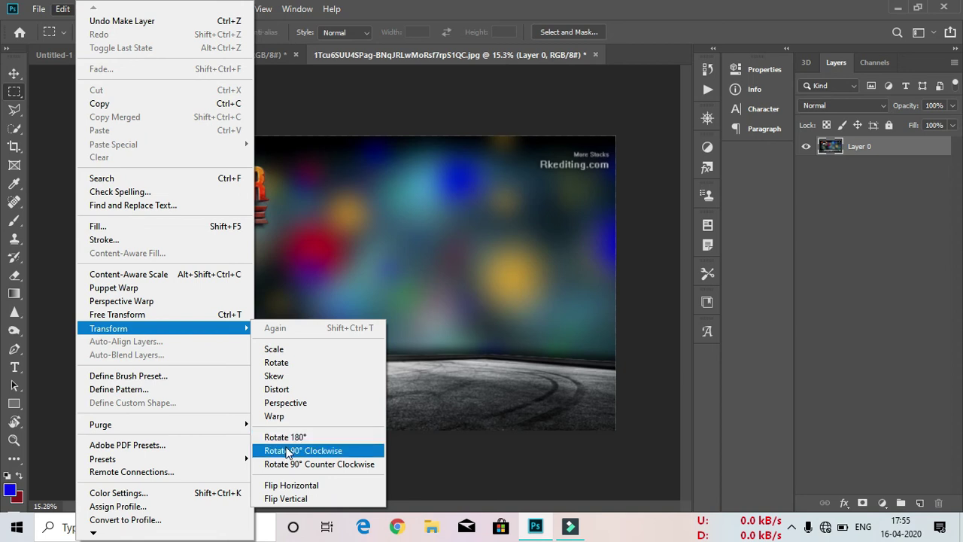
{"action": "left_click", "coordinate": [299, 486]}
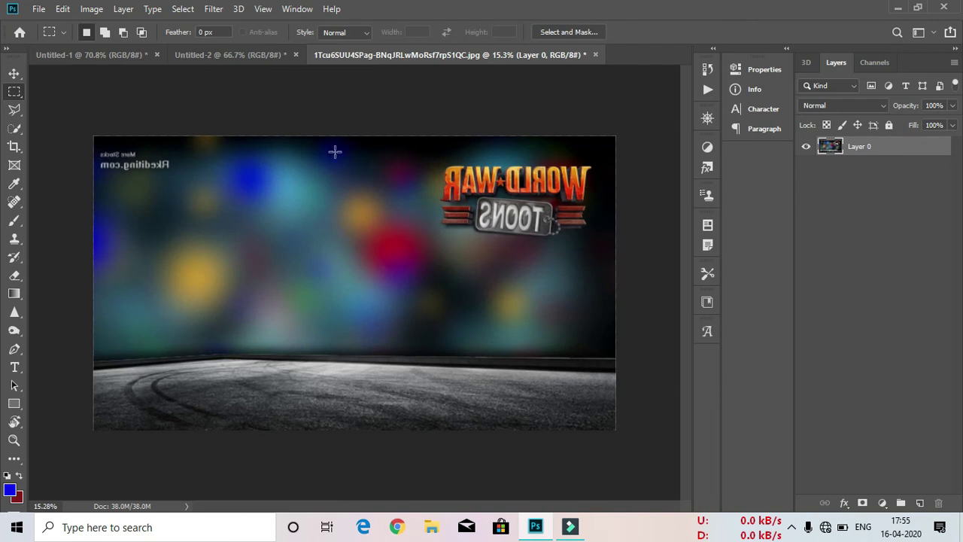
{"action": "left_click", "coordinate": [62, 9]}
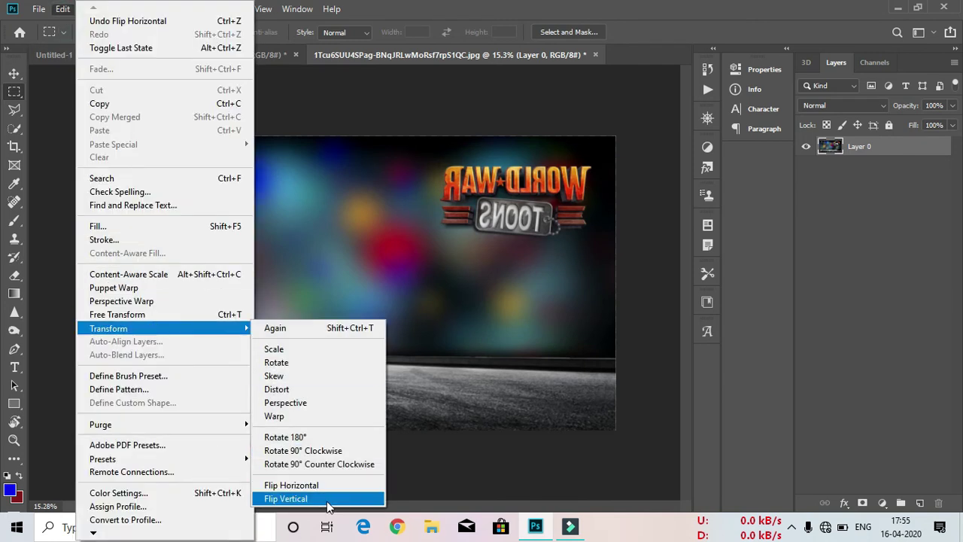
{"action": "left_click", "coordinate": [329, 500]}
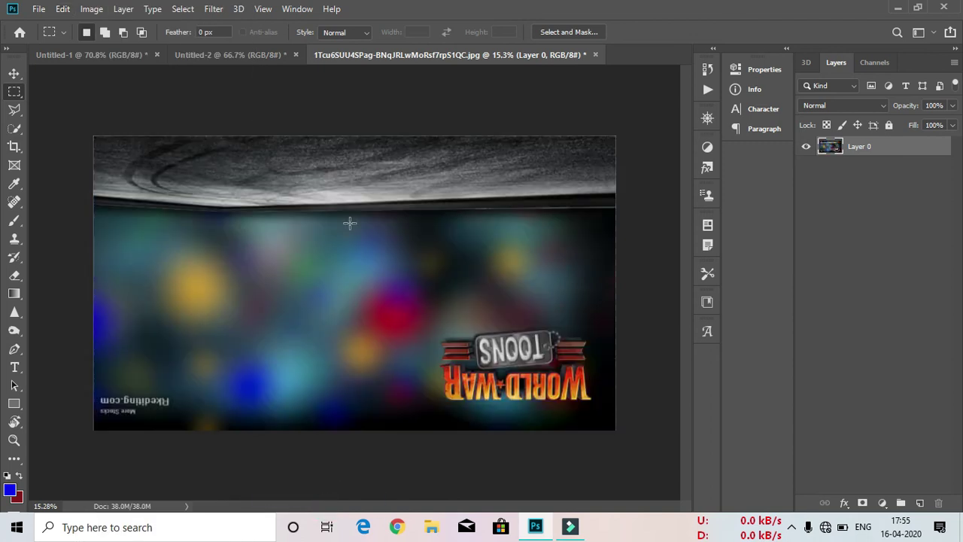
{"action": "key", "text": "ctrl+z"}
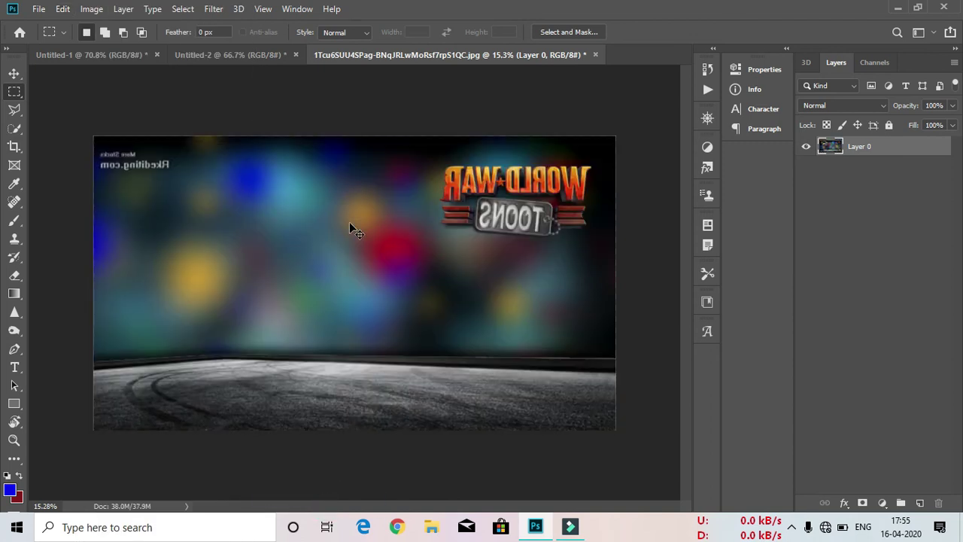
{"action": "key", "text": "ctrl+z"}
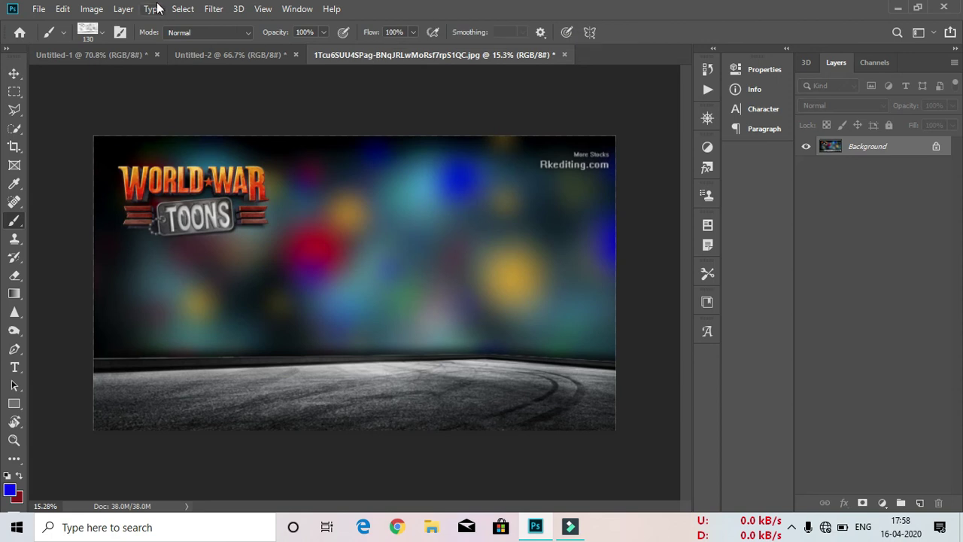
Step: Define a brush preset from the whole World War Toons image, keeping the suggested name
{"action": "left_click", "coordinate": [63, 9]}
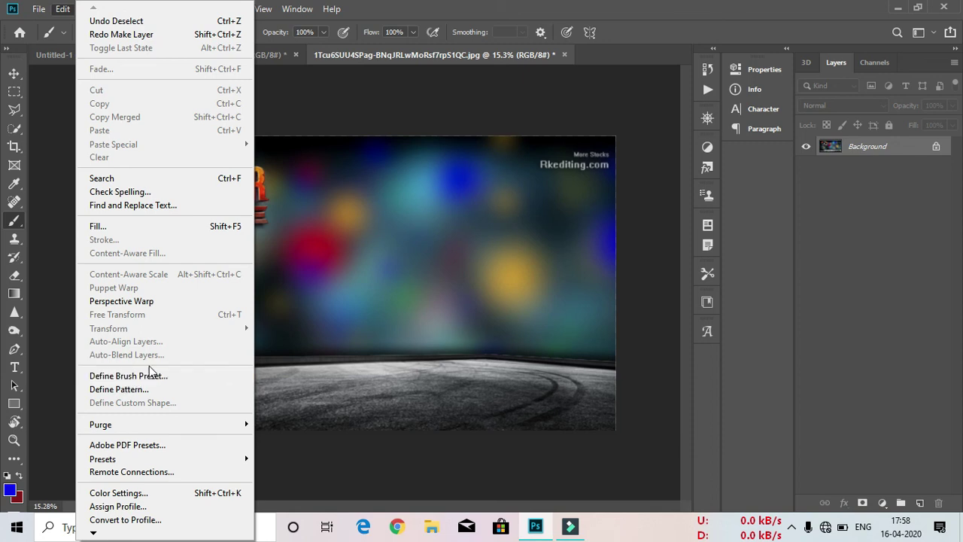
{"action": "left_click", "coordinate": [320, 292]}
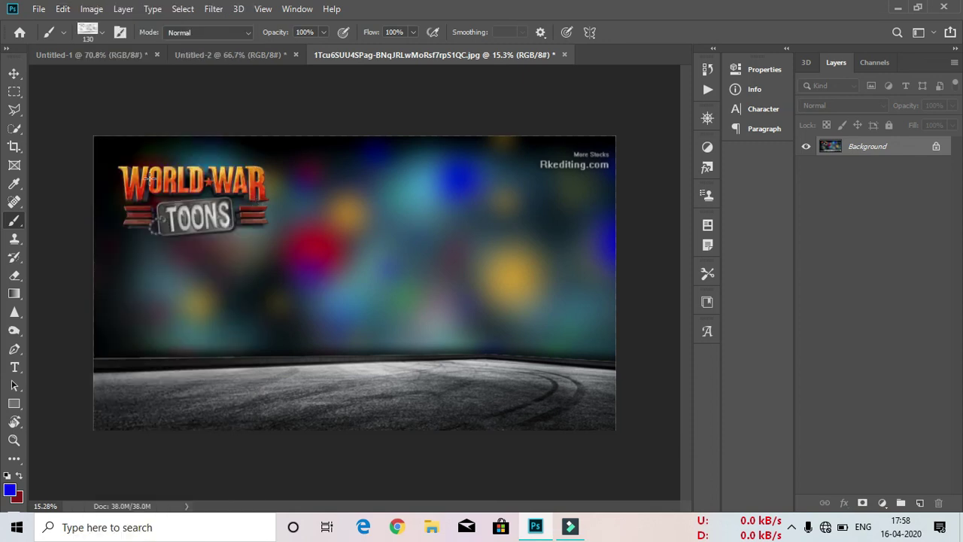
{"action": "left_click", "coordinate": [62, 9]}
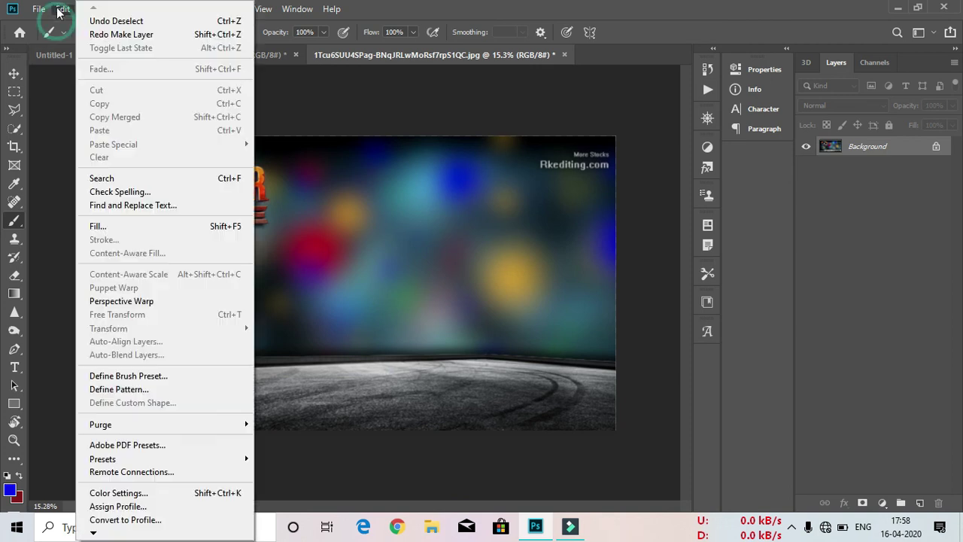
{"action": "left_click", "coordinate": [103, 376]}
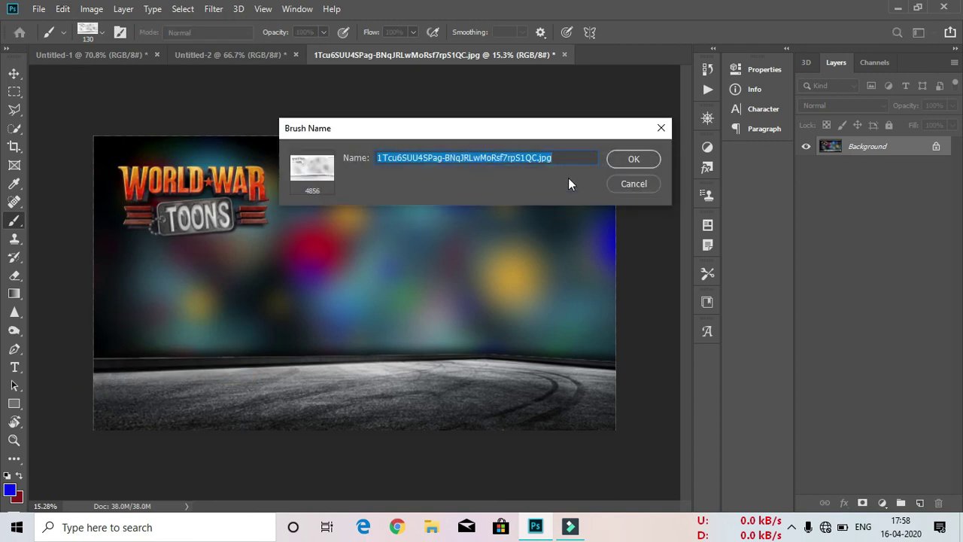
{"action": "left_click", "coordinate": [635, 160]}
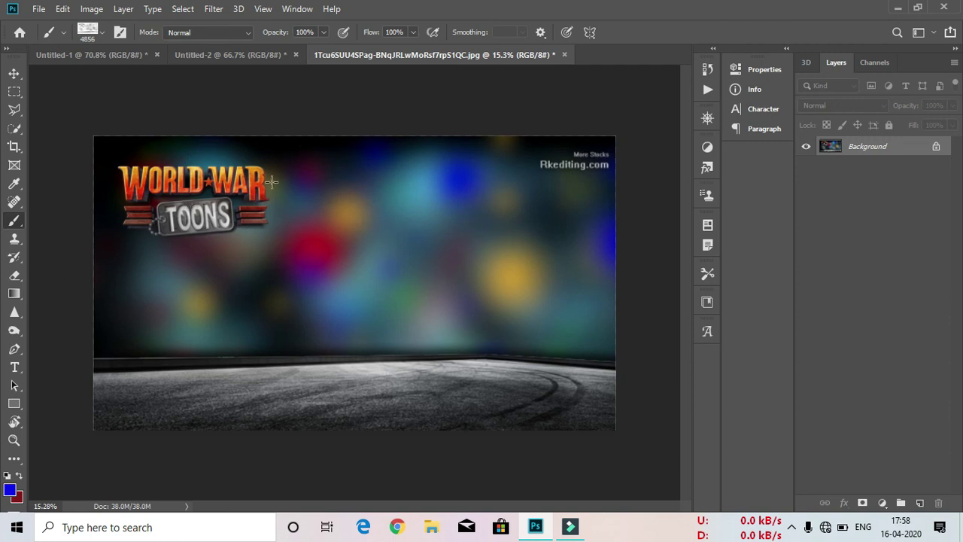
Step: Switch to the blank Untitled-1 document, place it last among the open documents and reduce the brush size to 86 px
{"action": "left_click", "coordinate": [131, 54]}
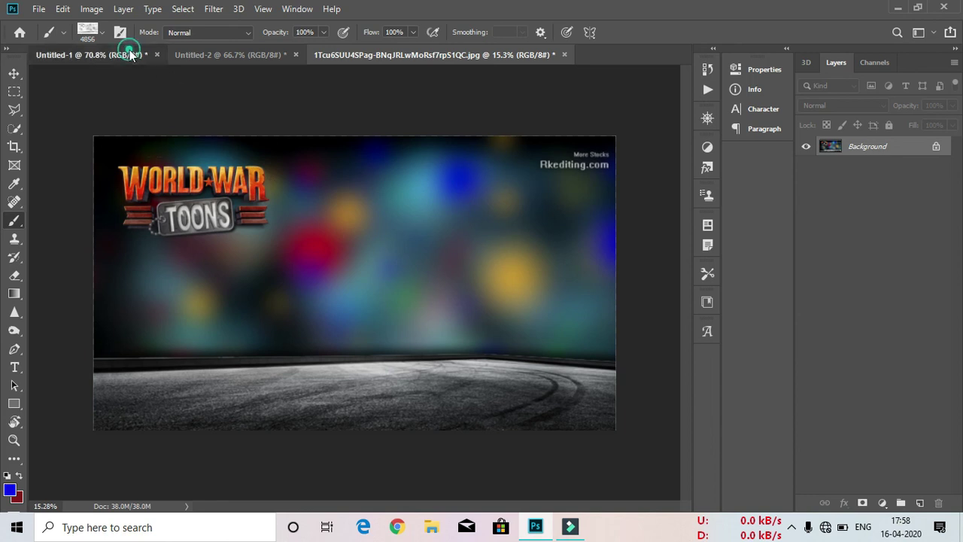
{"action": "left_click_drag", "start_coordinate": [131, 54], "coordinate": [308, 52]}
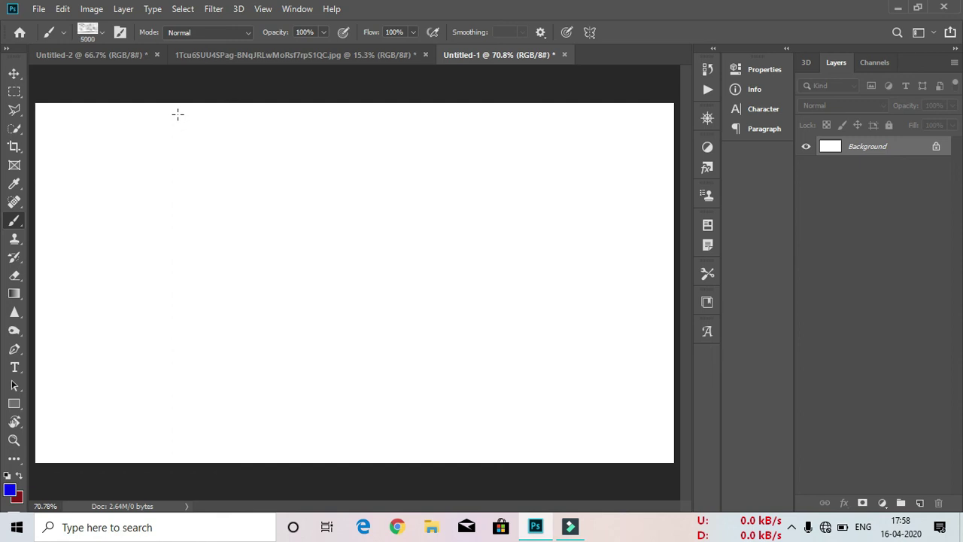
{"action": "left_click", "coordinate": [102, 32]}
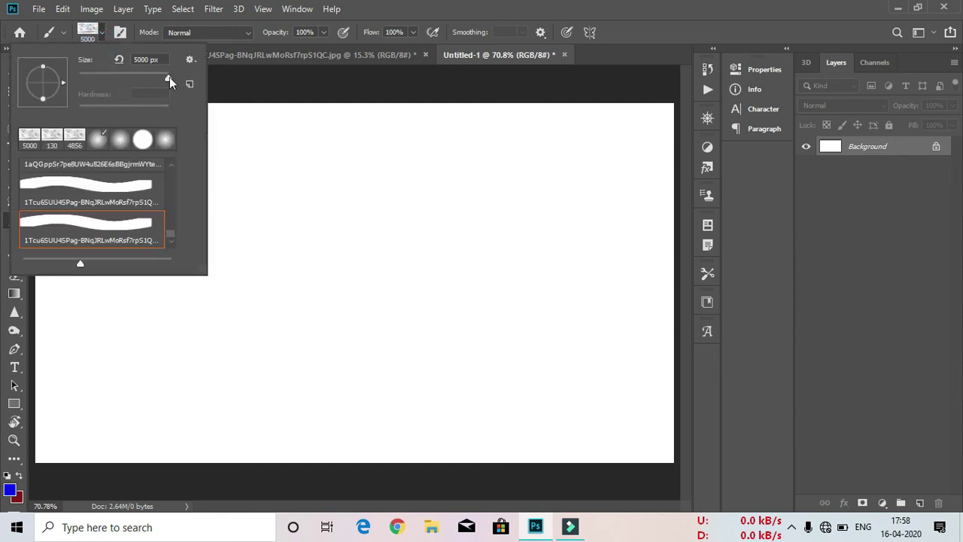
{"action": "left_click_drag", "start_coordinate": [169, 76], "coordinate": [117, 74]}
Step: Paint a short blue stroke and three separate blue stamps with the image brush in a row across the upper canvas
{"action": "left_click_drag", "start_coordinate": [286, 135], "coordinate": [303, 146]}
{"action": "left_click", "coordinate": [359, 150]}
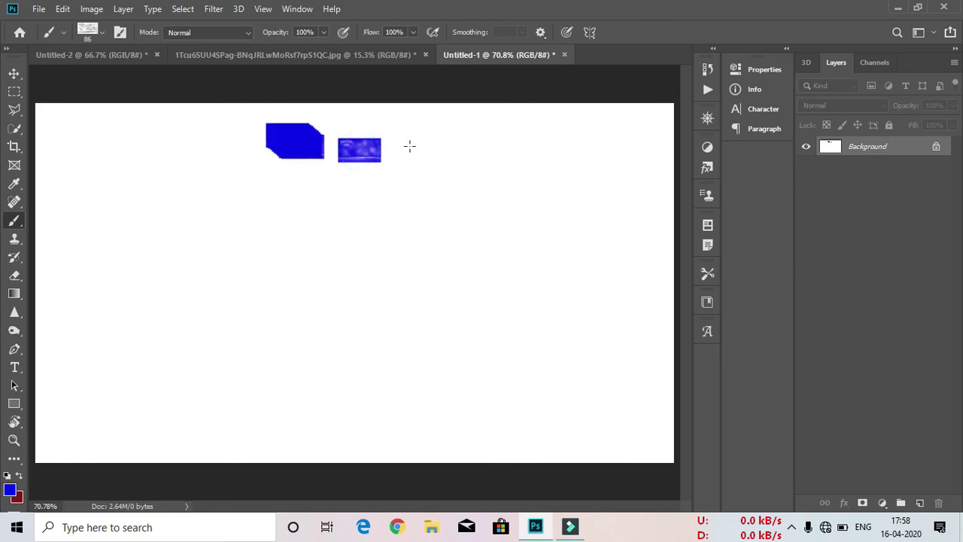
{"action": "left_click", "coordinate": [409, 146]}
{"action": "left_click", "coordinate": [478, 148]}
Step: Enlarge the brush to 150 px and stamp the image twice beneath the small stamps
{"action": "key", "text": "bracketright"}
{"action": "key", "text": "bracketright"}
{"action": "key", "text": "bracketright"}
{"action": "key", "text": "bracketright"}
{"action": "key", "text": "bracketright"}
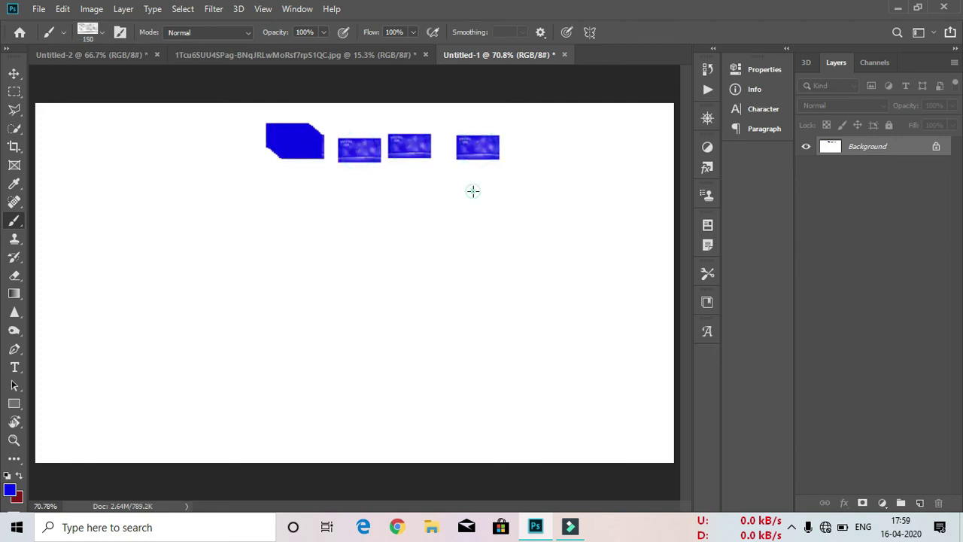
{"action": "left_click", "coordinate": [473, 191]}
{"action": "left_click", "coordinate": [356, 210]}
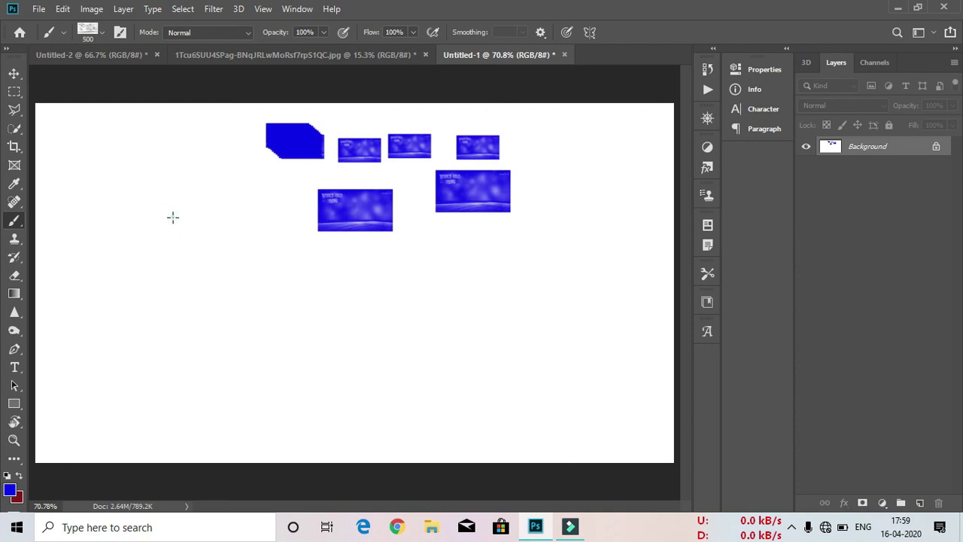
Step: With the brush at 500 px, paint a short stroke over the left of the canvas and stamp two large copies in the centre and upper right
{"action": "left_click_drag", "start_coordinate": [173, 217], "coordinate": [207, 269]}
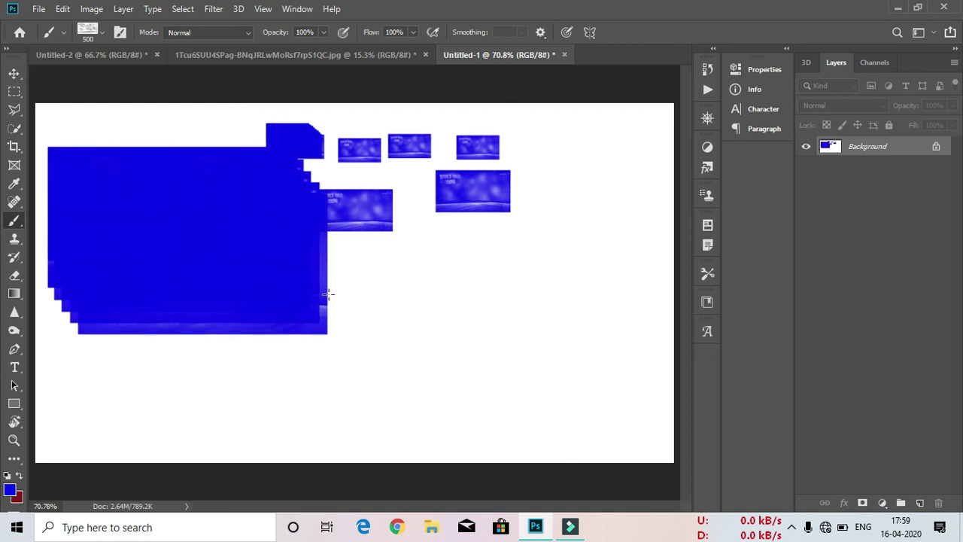
{"action": "left_click", "coordinate": [447, 307]}
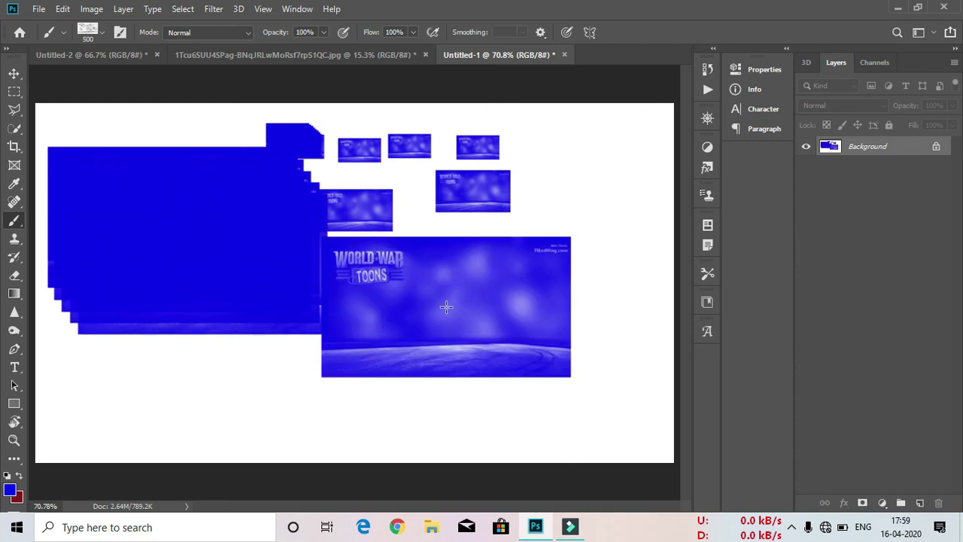
{"action": "left_click", "coordinate": [570, 193]}
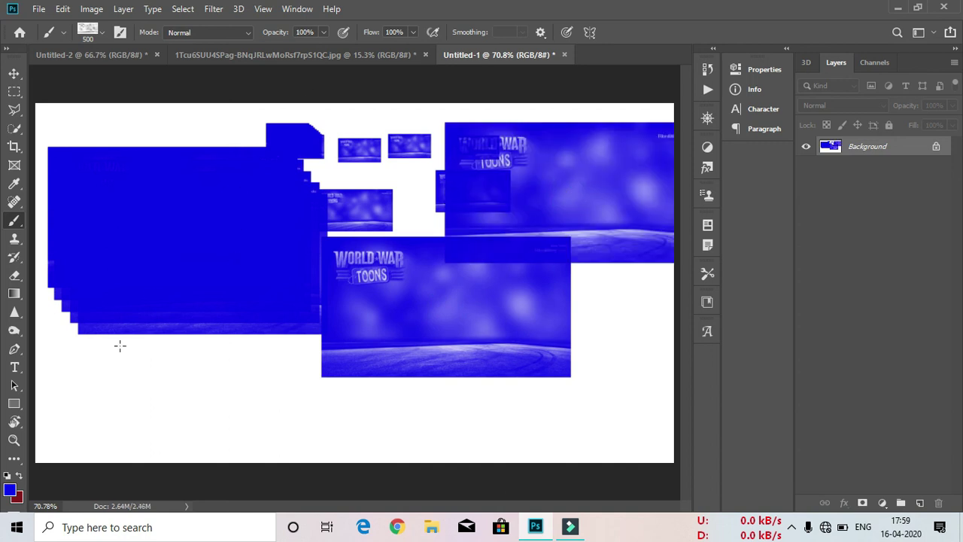
Step: Set the foreground color to red (f50718) and stamp the 500 px image brush at the canvas's lower left
{"action": "left_click", "coordinate": [10, 490]}
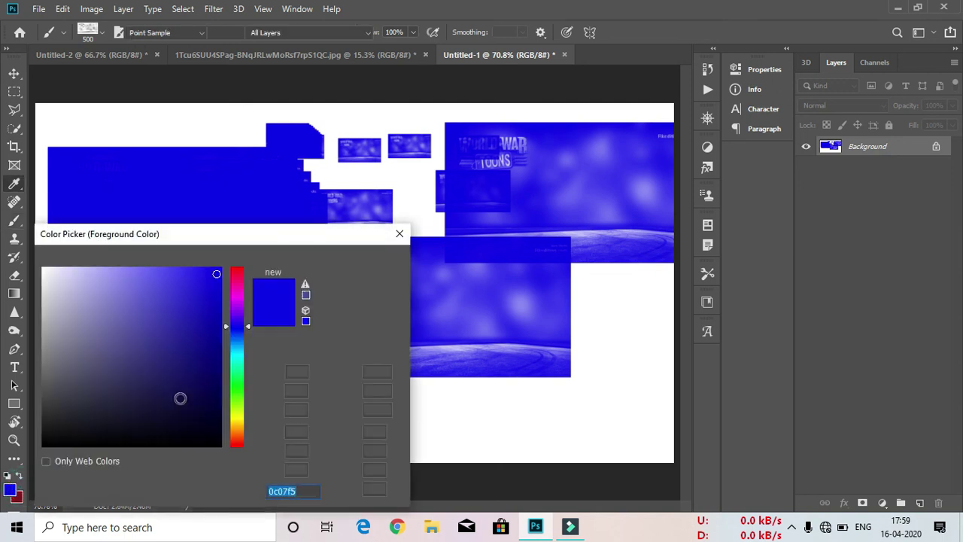
{"action": "left_click", "coordinate": [241, 268]}
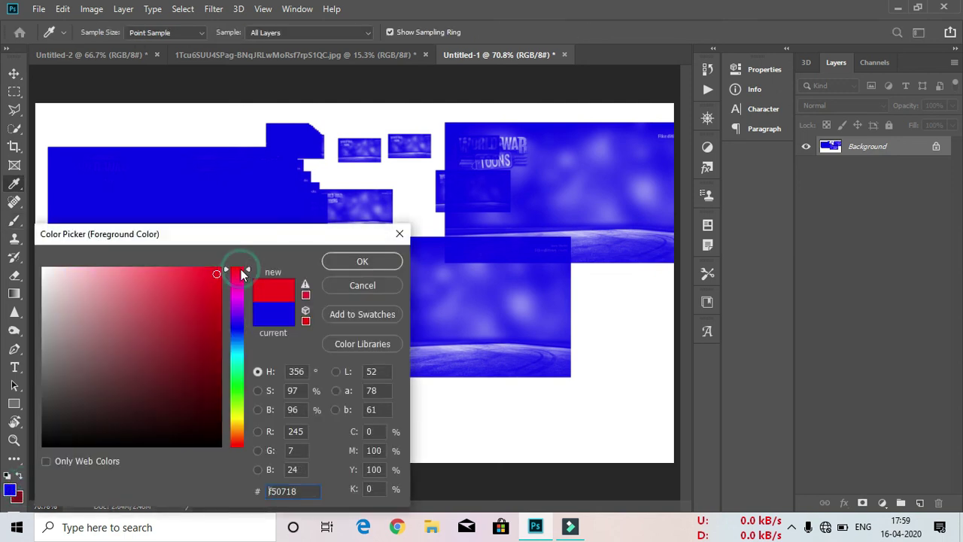
{"action": "left_click", "coordinate": [353, 262]}
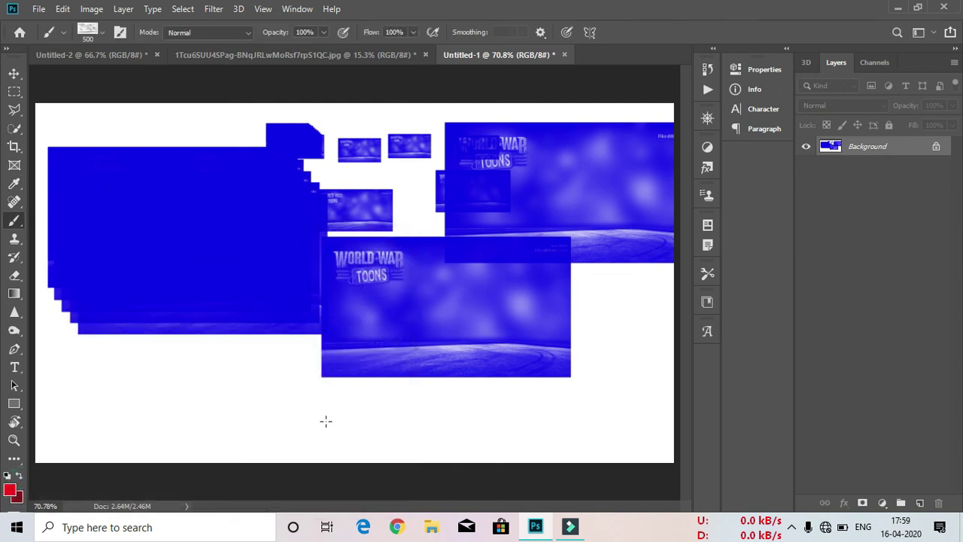
{"action": "left_click", "coordinate": [248, 389]}
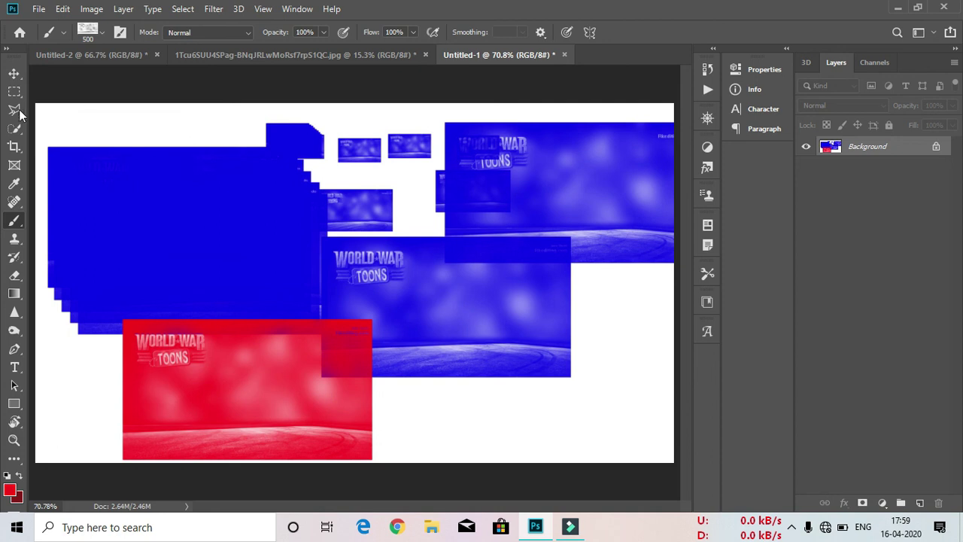
Step: Switch to the World War Toons image document and define a pattern from it, keeping the suggested name
{"action": "left_click", "coordinate": [14, 73]}
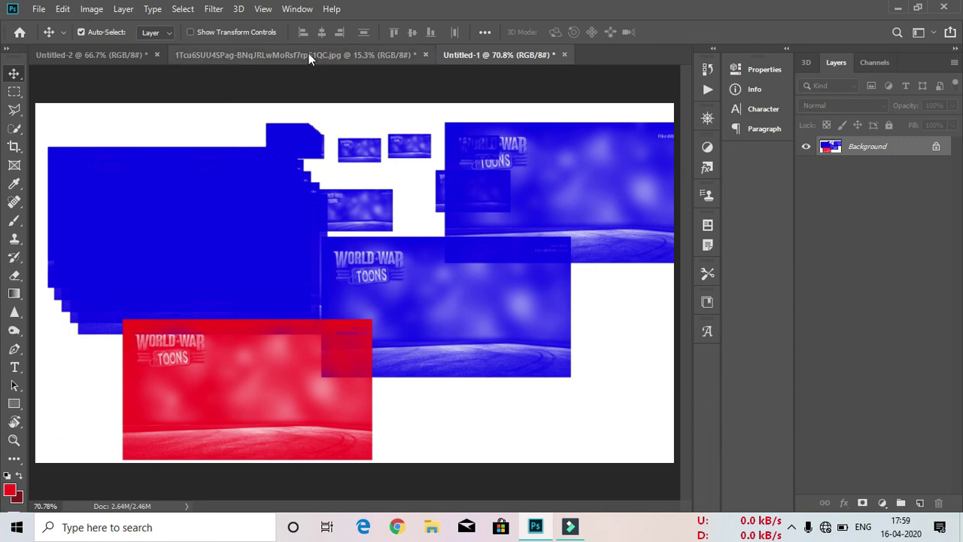
{"action": "left_click", "coordinate": [195, 56]}
{"action": "left_click", "coordinate": [62, 9]}
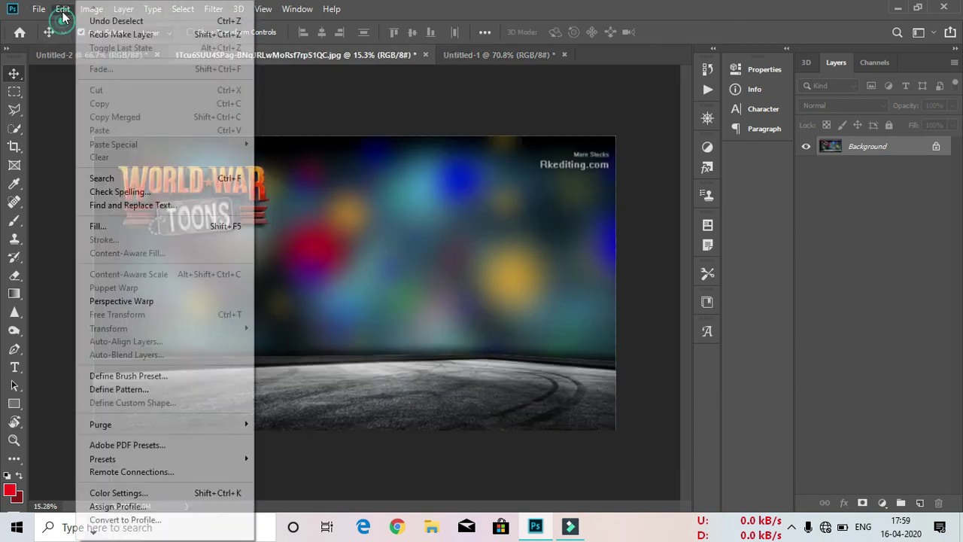
{"action": "left_click", "coordinate": [123, 385]}
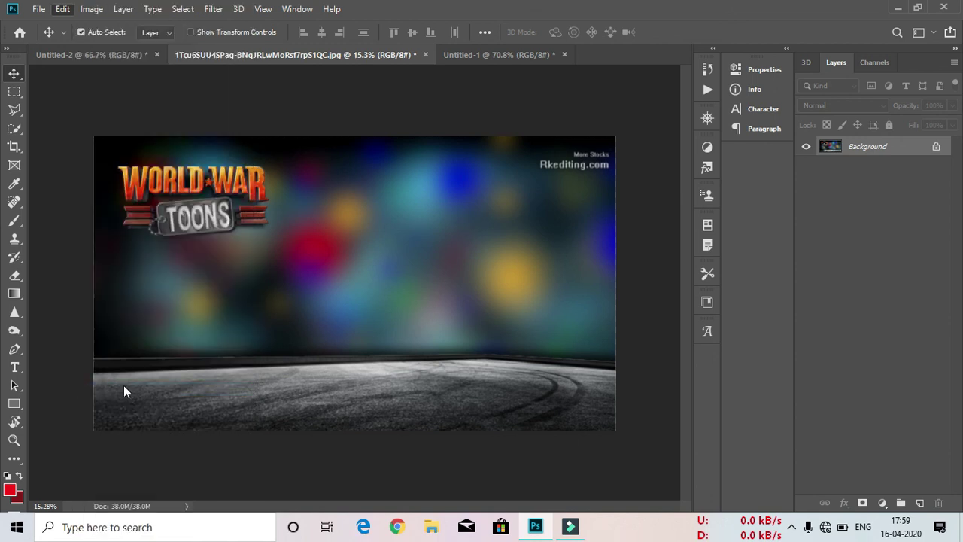
{"action": "left_click", "coordinate": [622, 159]}
Step: Fill the blue-outlined rectangular selection in Untitled-2 with the newly defined World War Toons pattern at Normal mode and 100% opacity
{"action": "left_click", "coordinate": [90, 54]}
{"action": "left_click", "coordinate": [62, 9]}
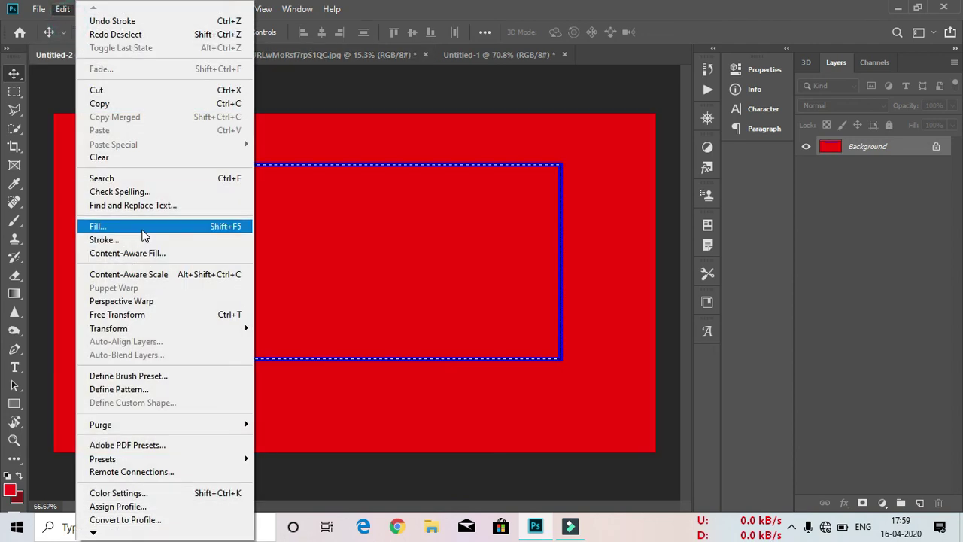
{"action": "left_click", "coordinate": [142, 230]}
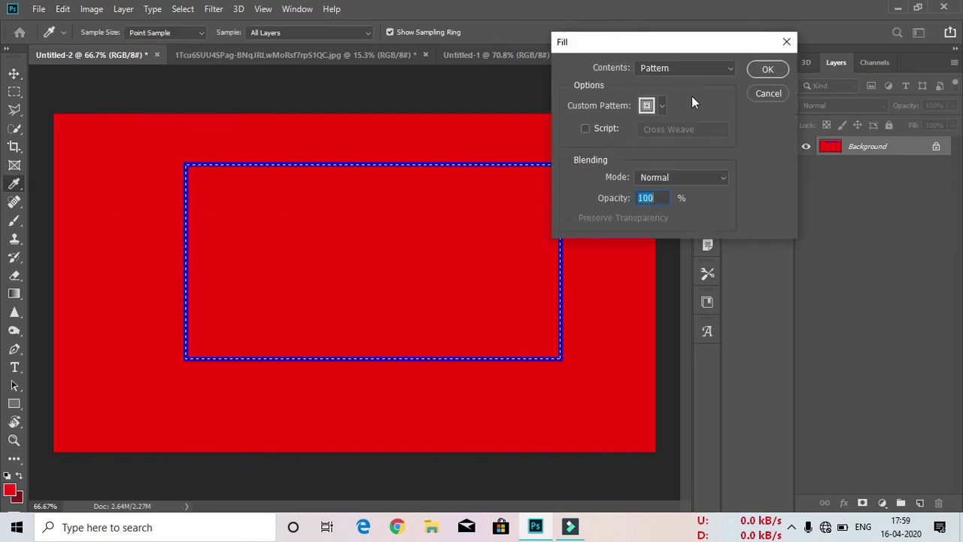
{"action": "left_click", "coordinate": [681, 68]}
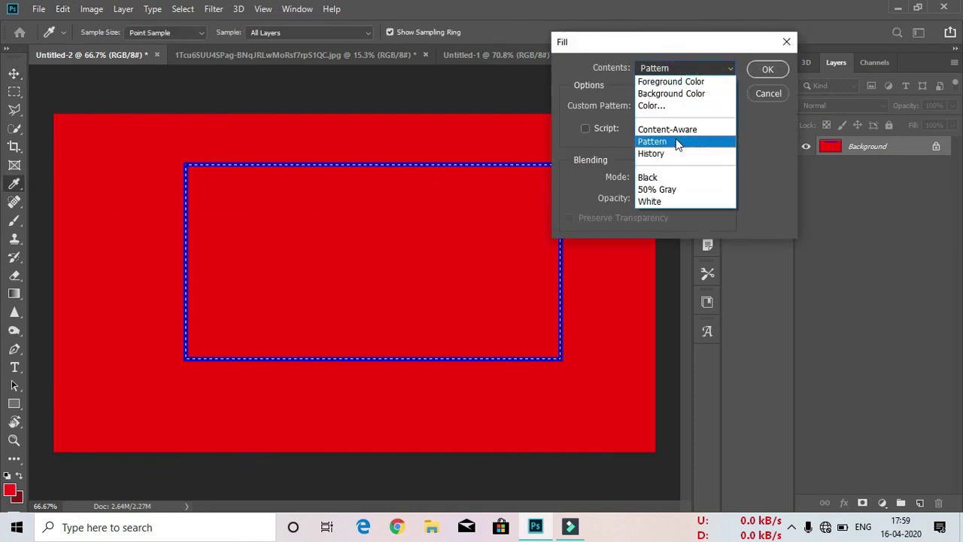
{"action": "left_click", "coordinate": [677, 143]}
{"action": "left_click", "coordinate": [662, 105]}
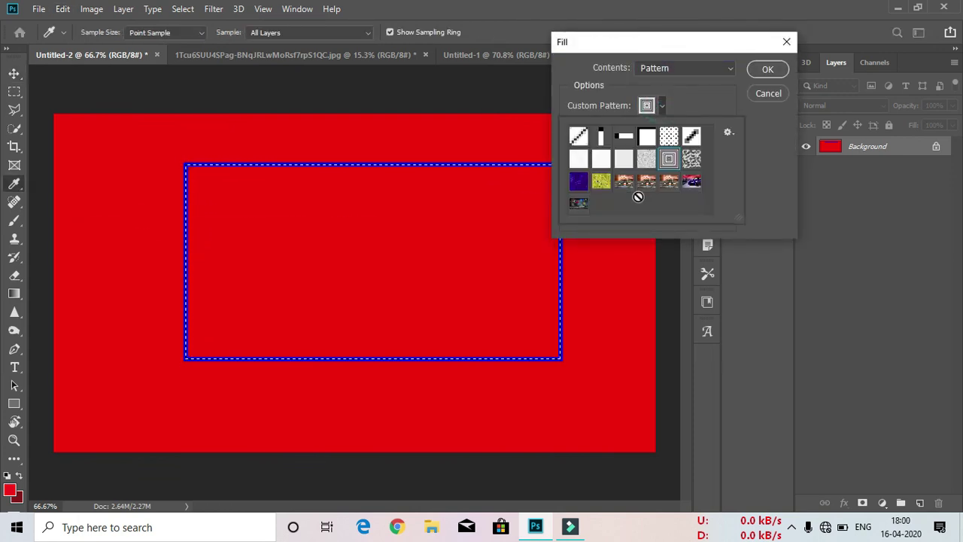
{"action": "left_click", "coordinate": [579, 204]}
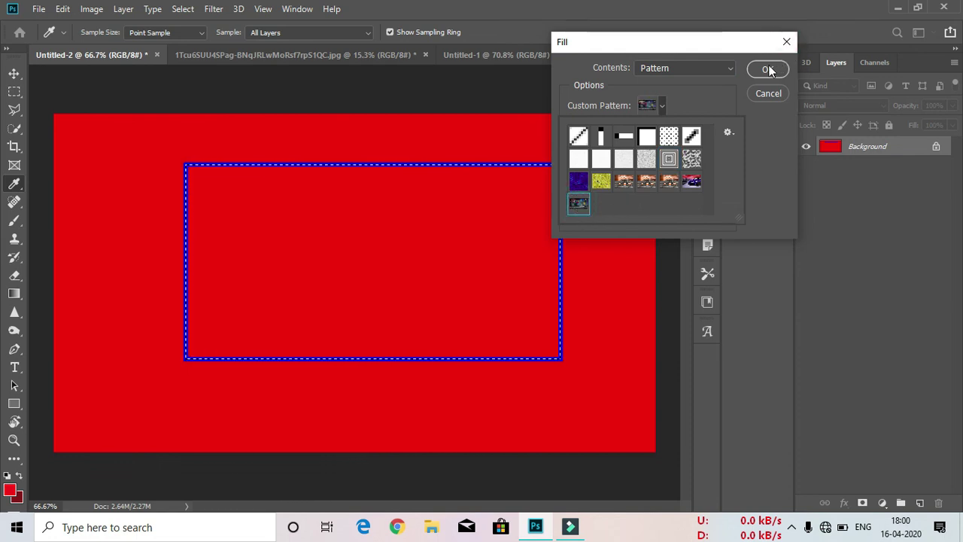
{"action": "left_click", "coordinate": [769, 70]}
{"action": "key", "text": "v"}
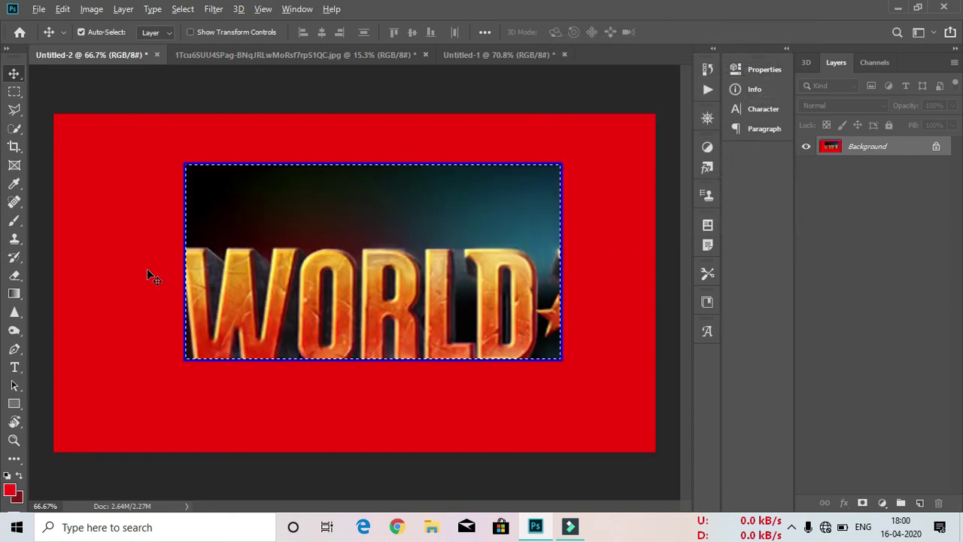
{"action": "scroll", "coordinate": [148, 274], "scroll_direction": "down", "scroll_amount": 2}
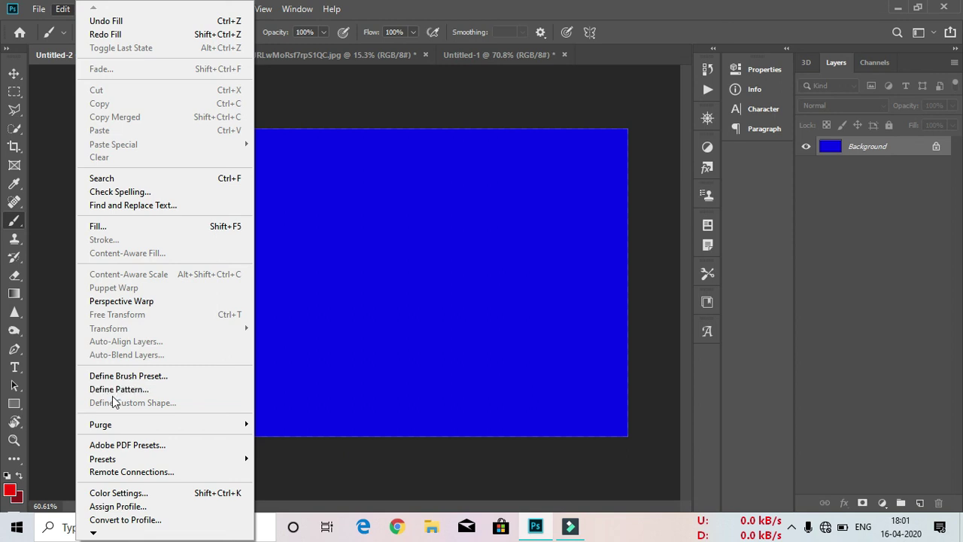
{"action": "left_click", "coordinate": [340, 288]}
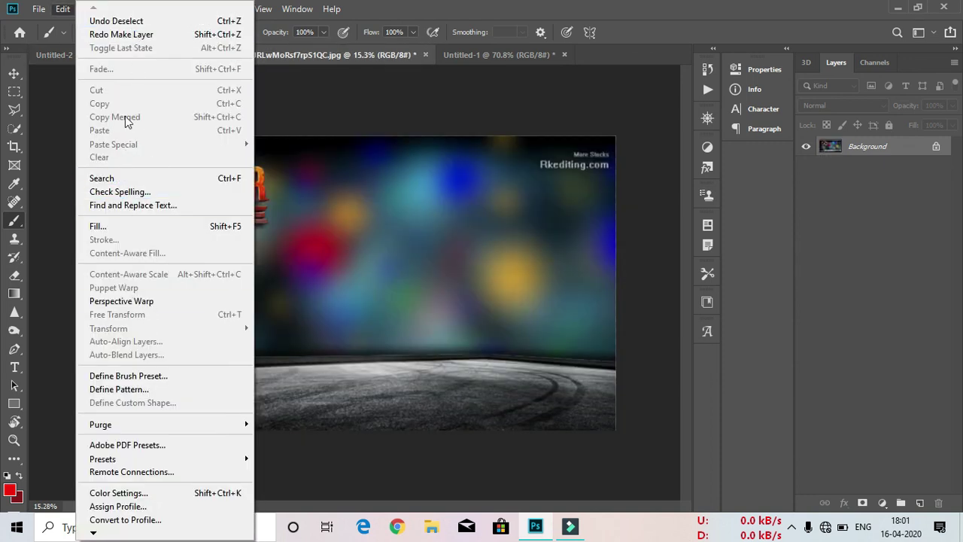
{"action": "left_click", "coordinate": [279, 92]}
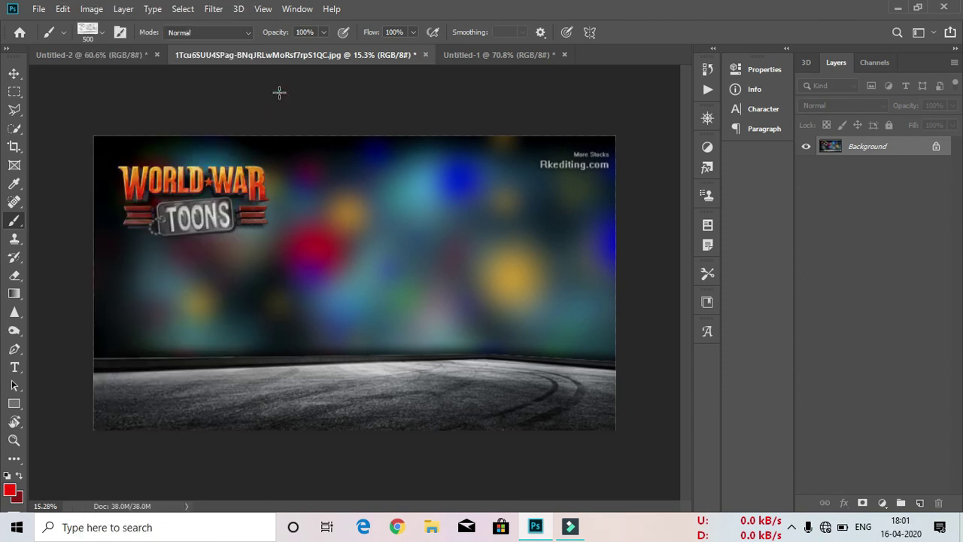